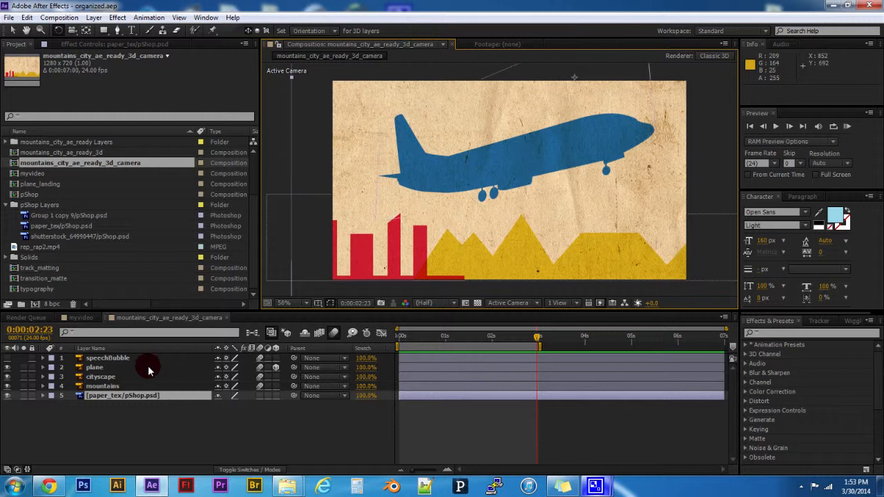
Move the current time to 0:00:02:11 and leave all layers deselected
drag(537, 337, 530, 352)
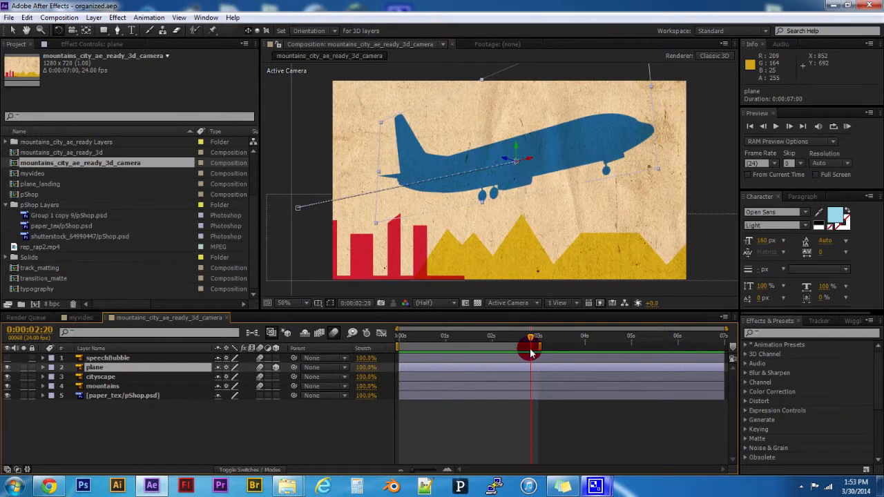
click(361, 416)
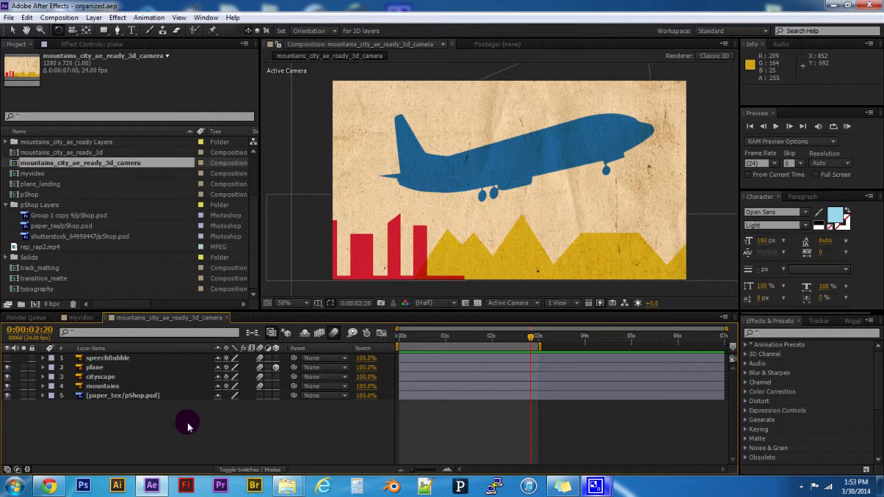
drag(493, 335, 513, 345)
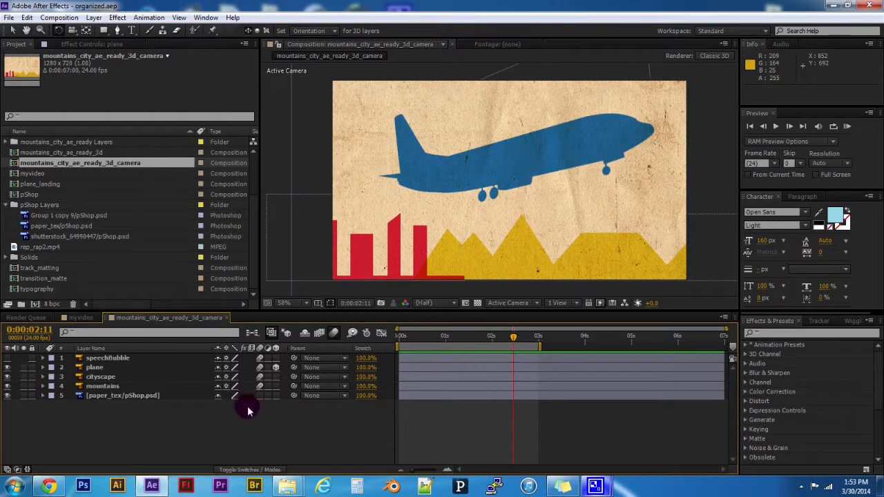
right_click(211, 413)
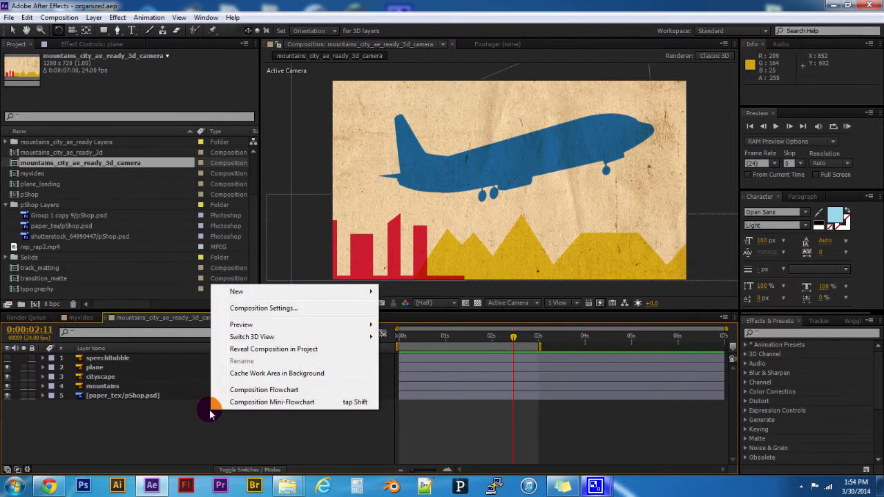
mouse_move(267, 291)
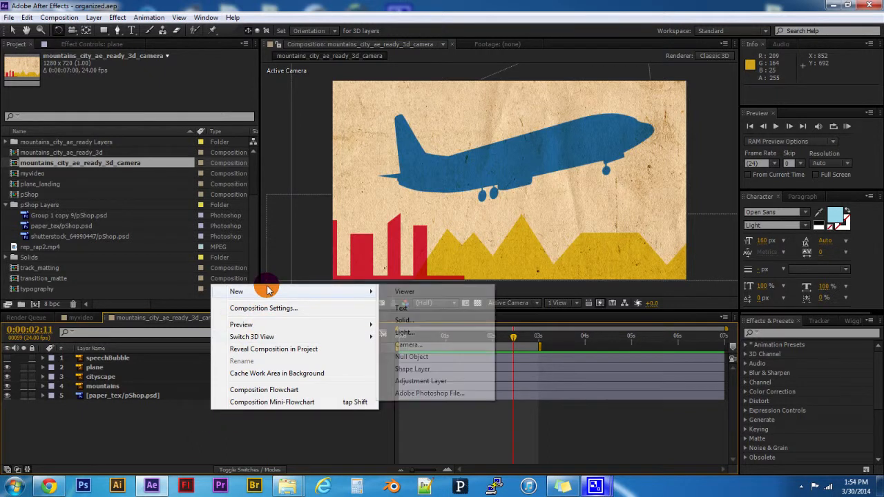
click(178, 441)
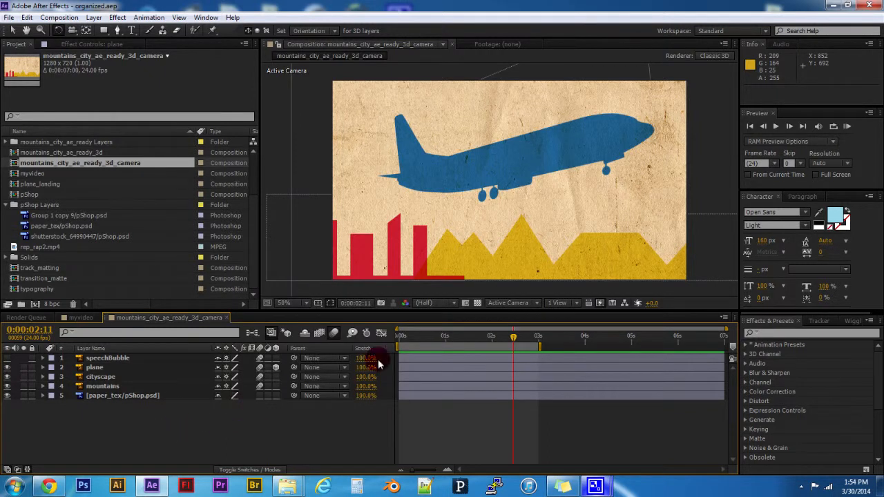
Start a new camera layer in the composition and choose the 24mm lens preset
right_click(136, 419)
mouse_move(179, 302)
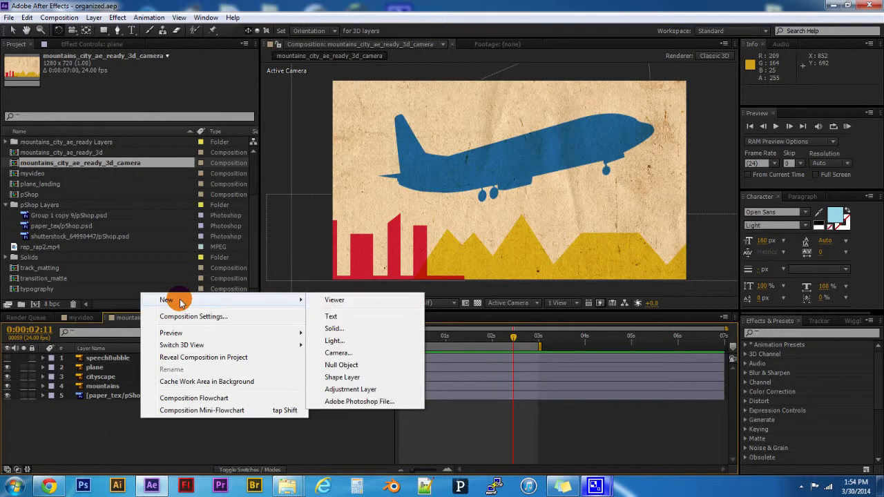
click(338, 353)
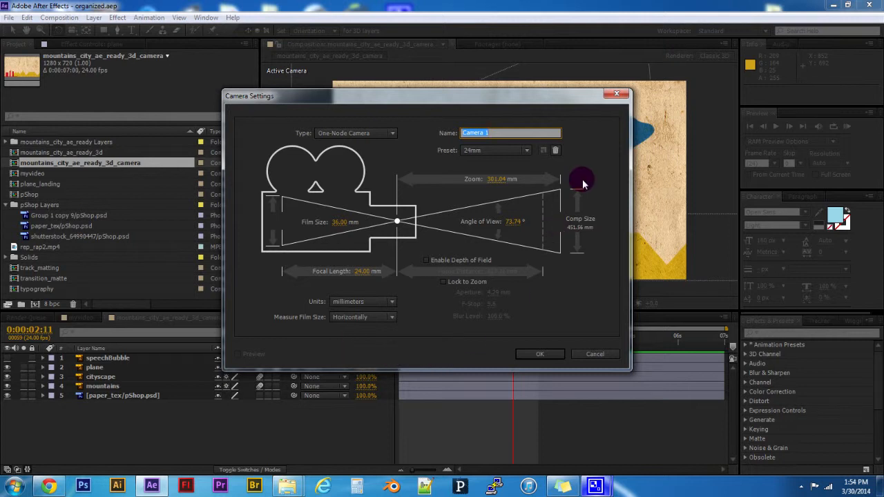
drag(511, 95, 522, 76)
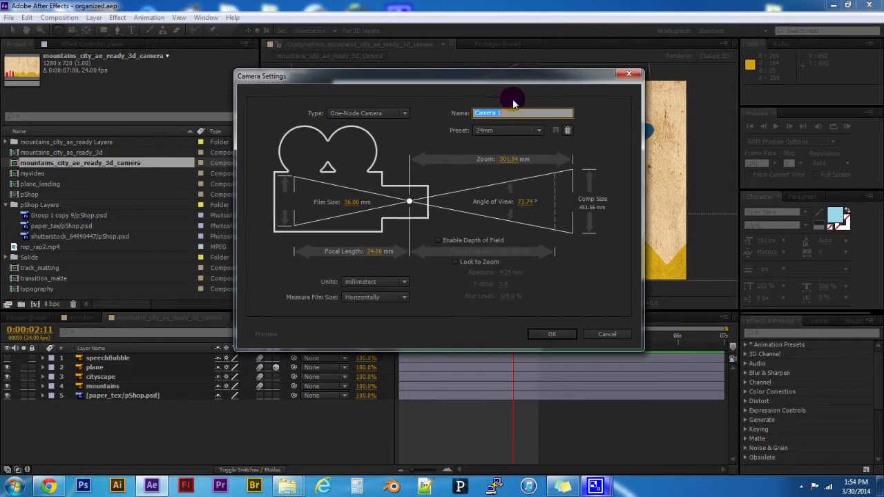
click(504, 127)
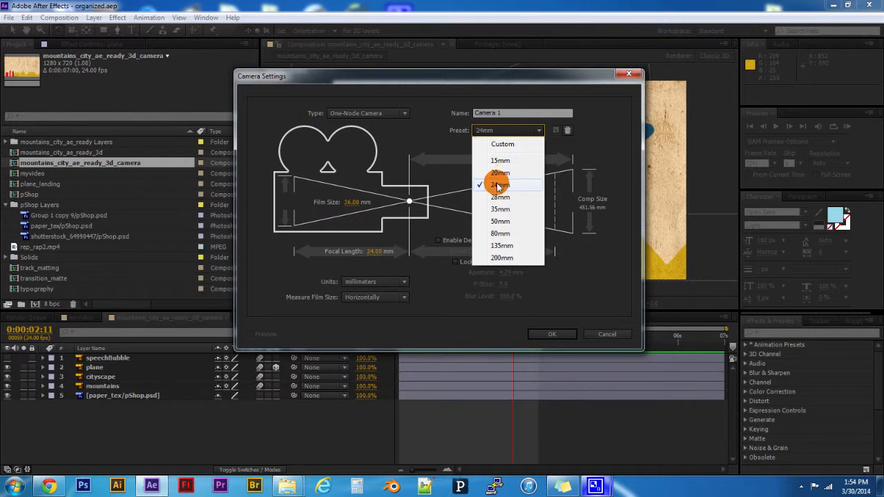
click(498, 185)
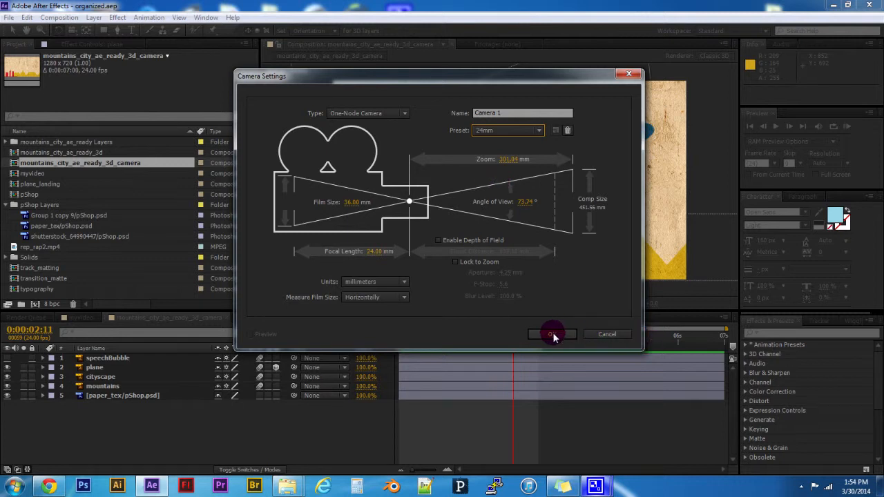
click(510, 132)
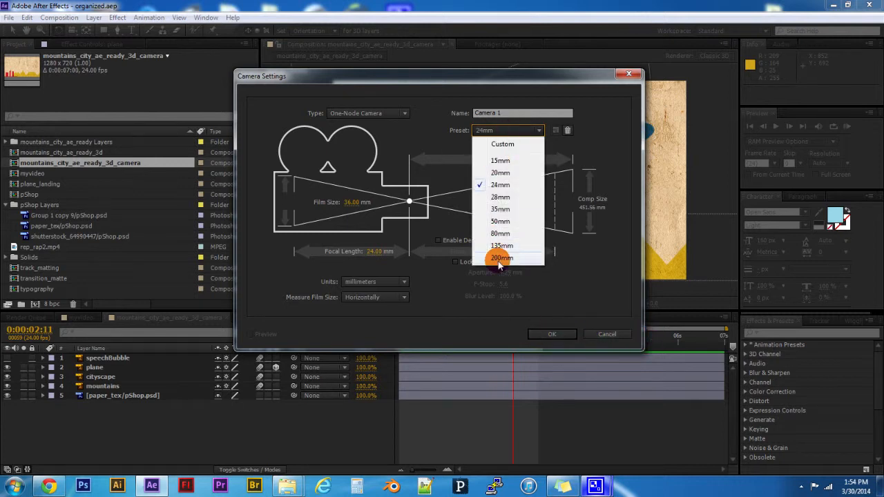
click(530, 78)
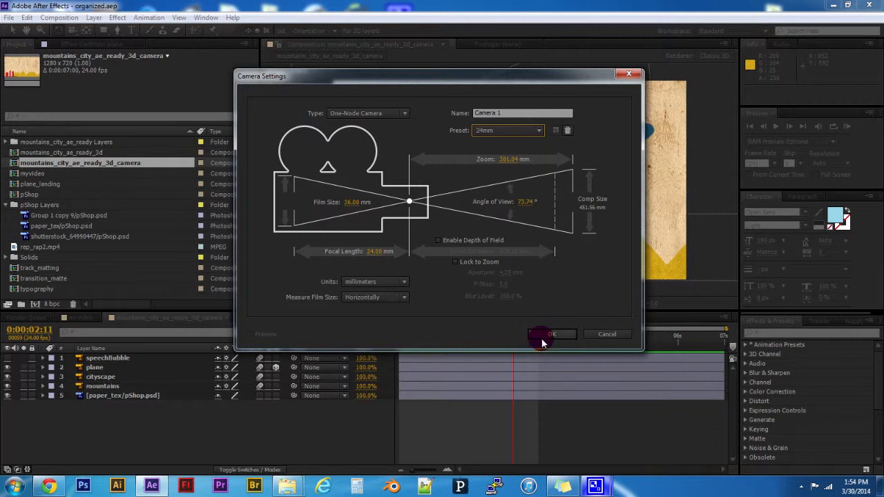
Keep the camera type as One-Node Camera and create the camera
click(351, 113)
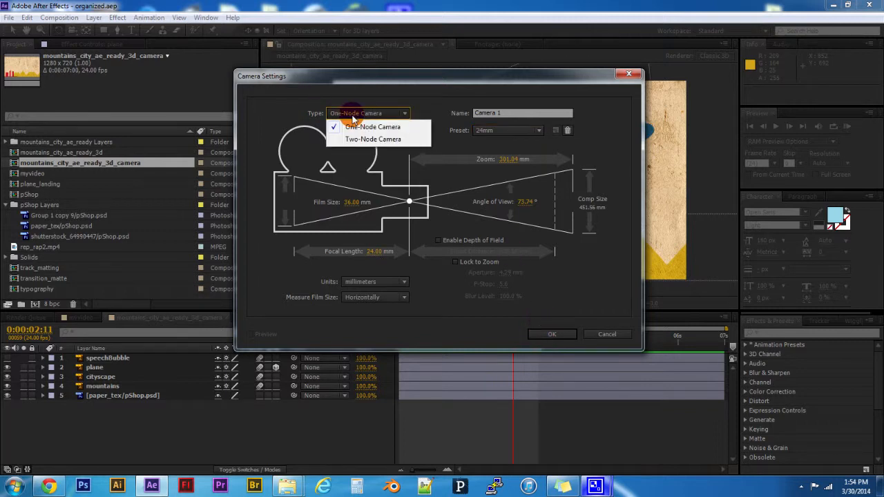
click(353, 127)
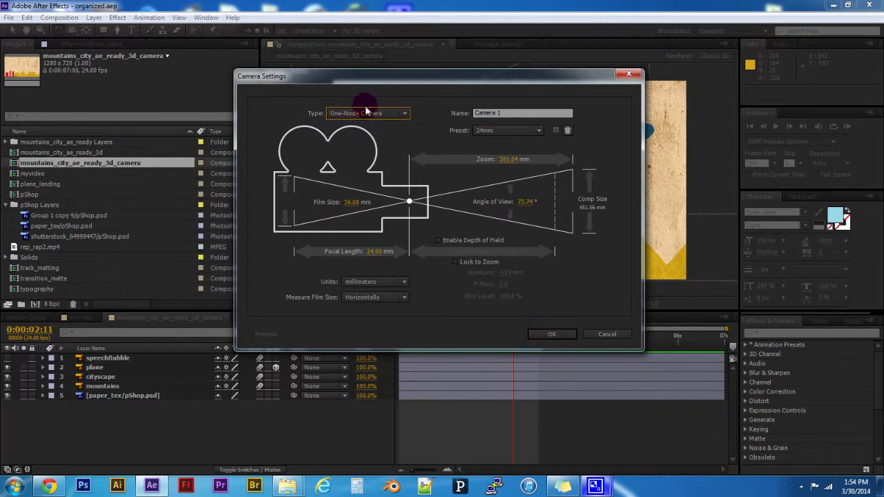
click(363, 112)
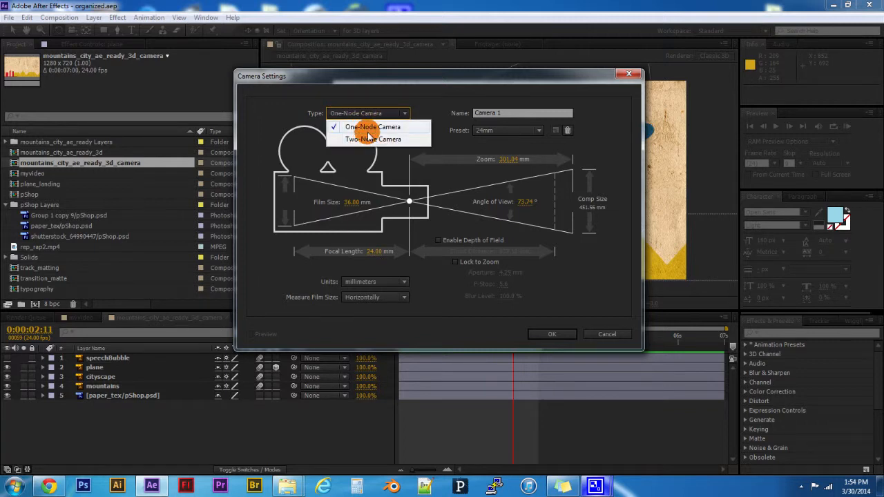
click(369, 129)
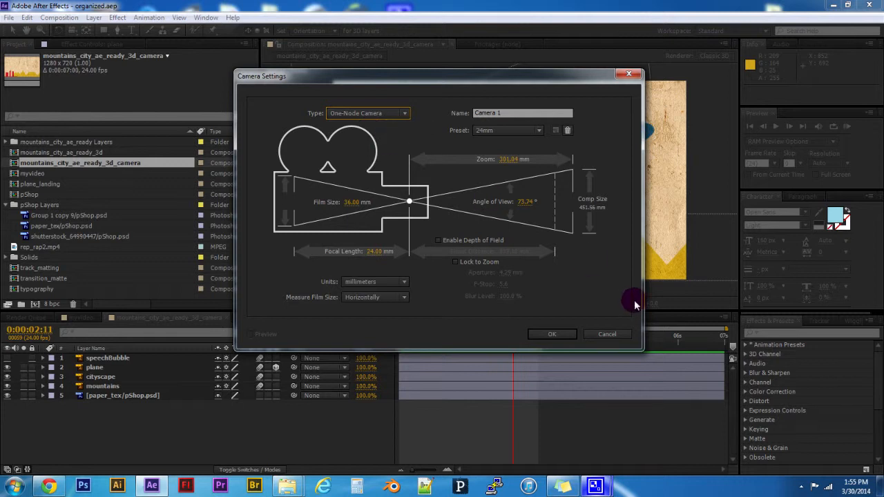
click(557, 334)
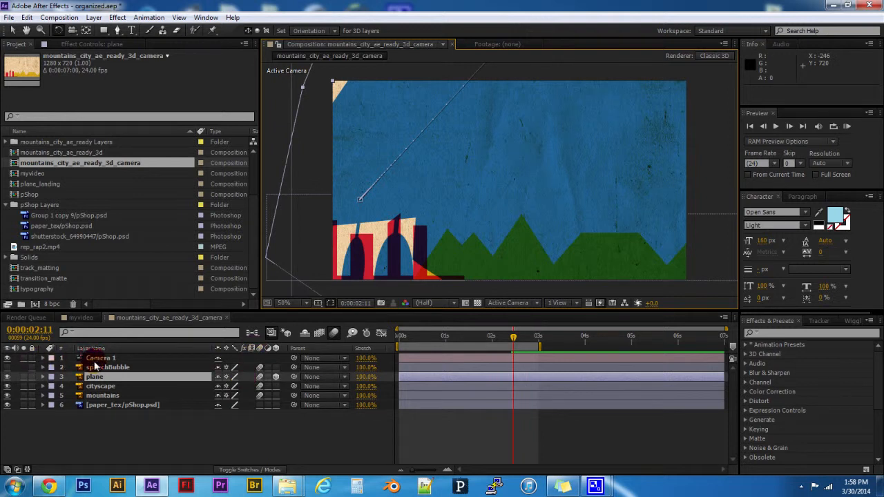
Reveal the plane layer's animated properties and remove all its Position and Orientation keyframes
click(276, 377)
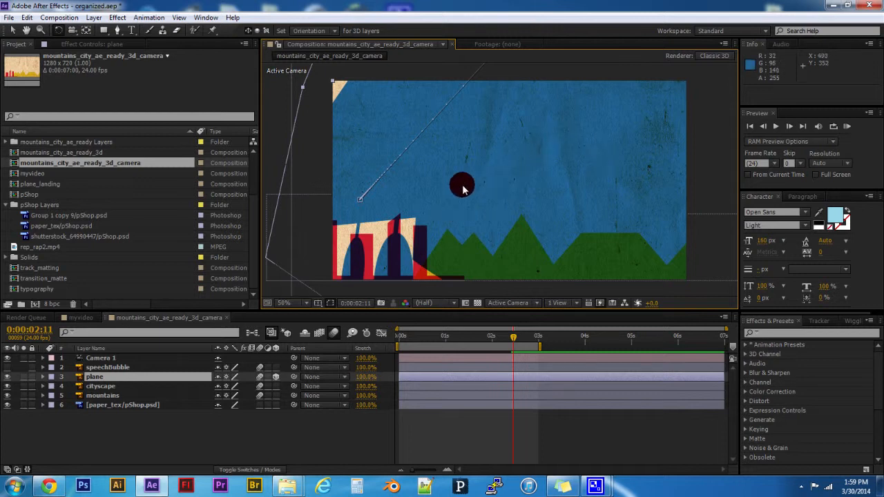
click(147, 379)
key(u)
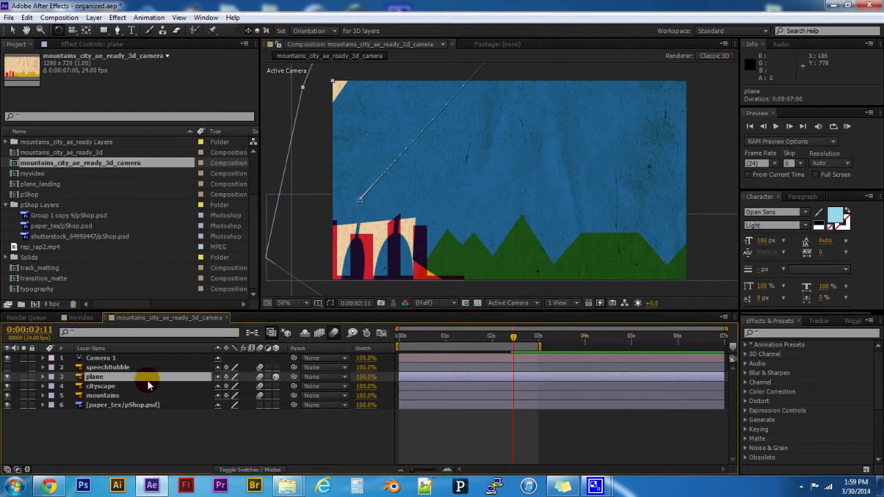
click(241, 446)
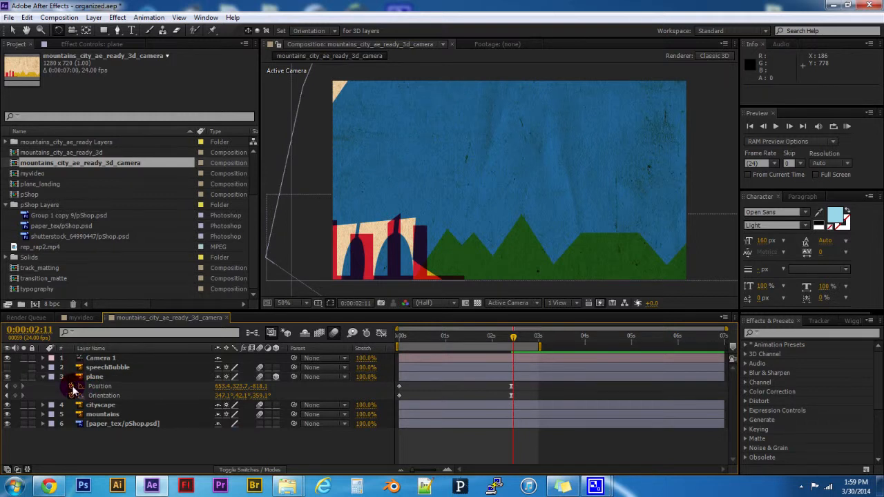
click(76, 390)
Reset the plane layer's Position and Orientation to their default values
right_click(92, 389)
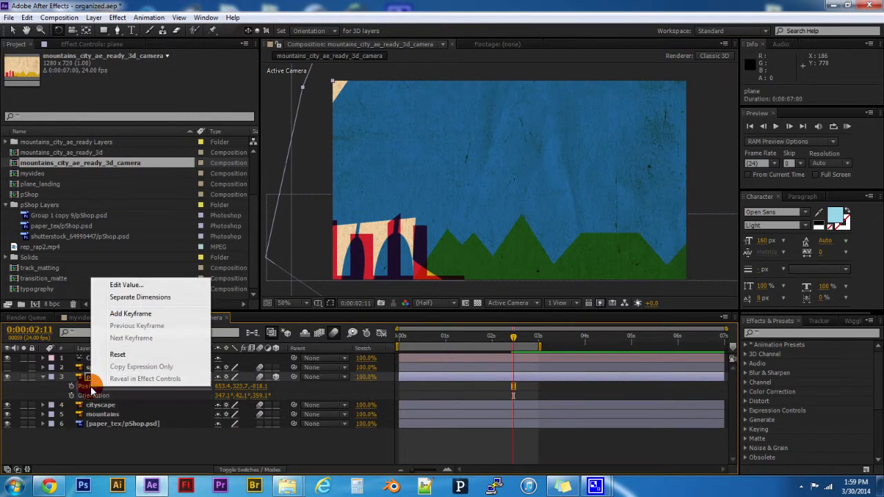
click(117, 354)
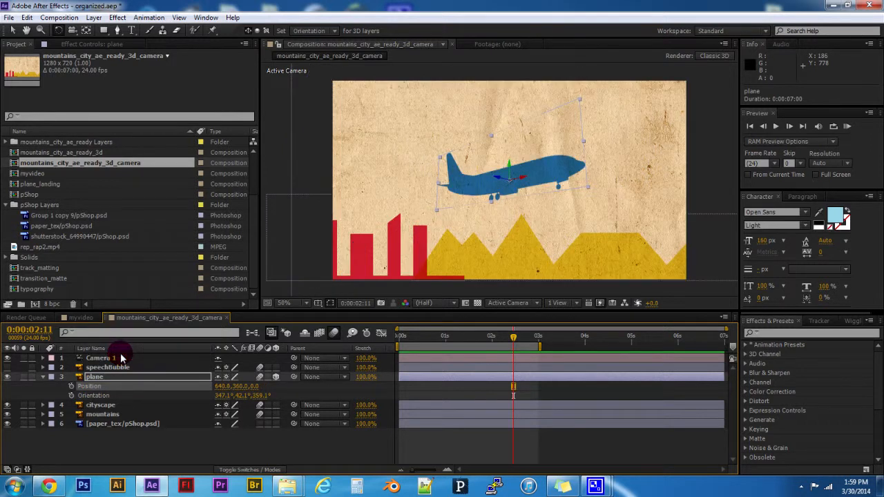
right_click(100, 395)
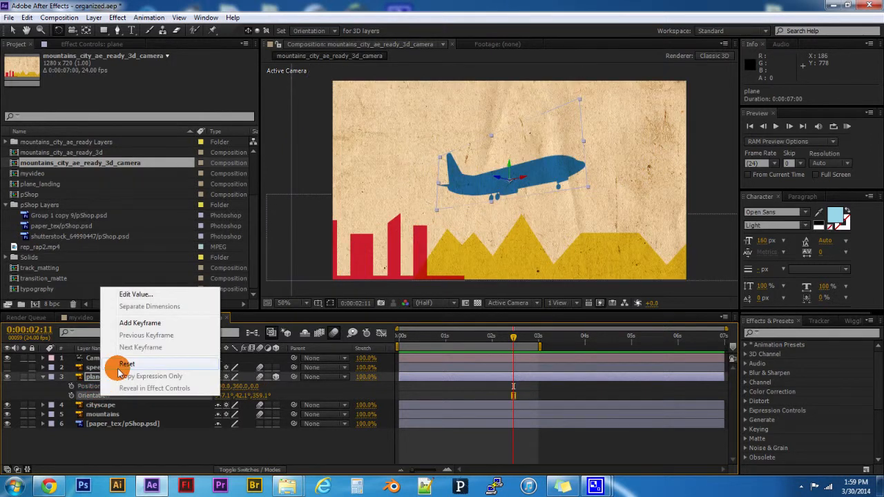
click(123, 365)
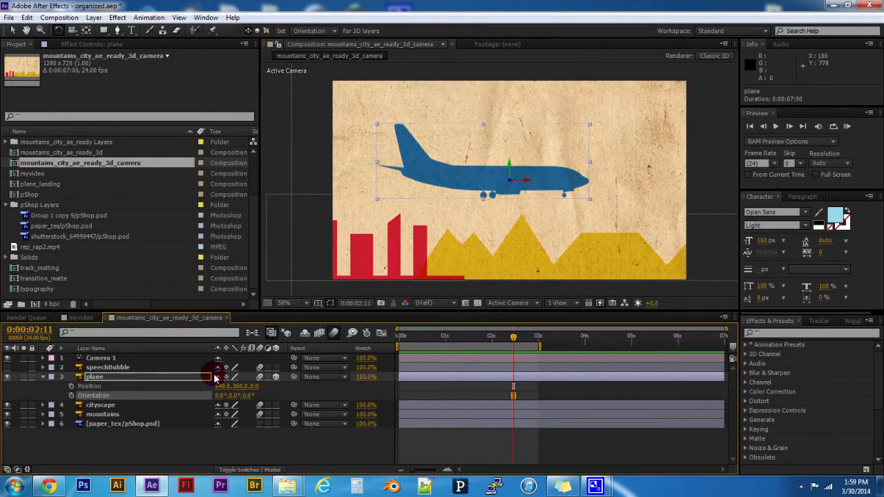
Collapse the plane layer and make the plane, speechBubble, cityscape and mountains layers 3D
click(275, 376)
click(276, 377)
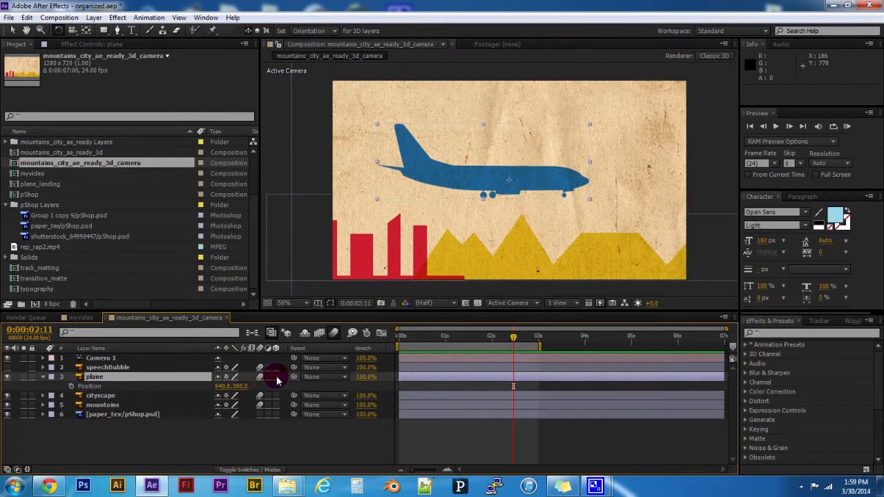
click(119, 441)
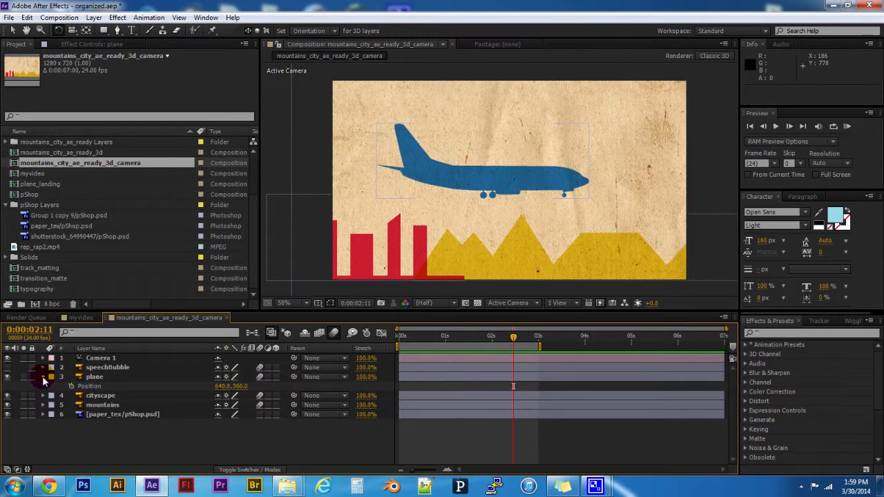
click(42, 376)
click(276, 377)
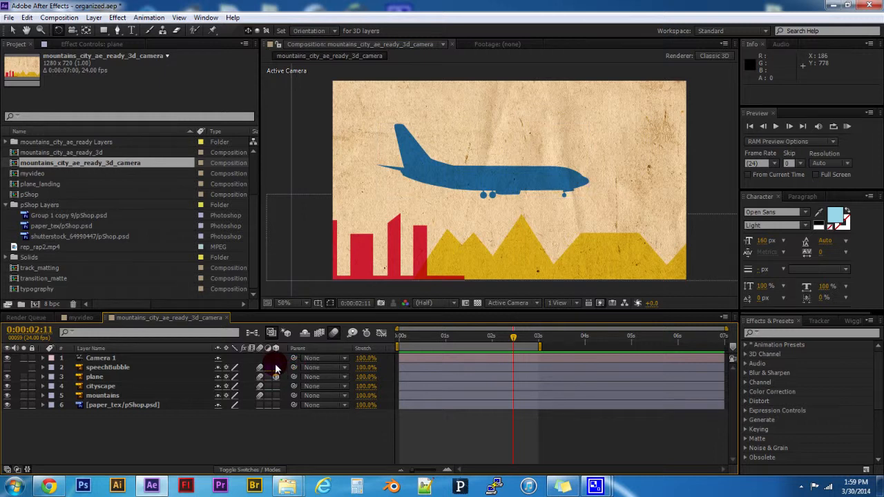
click(274, 367)
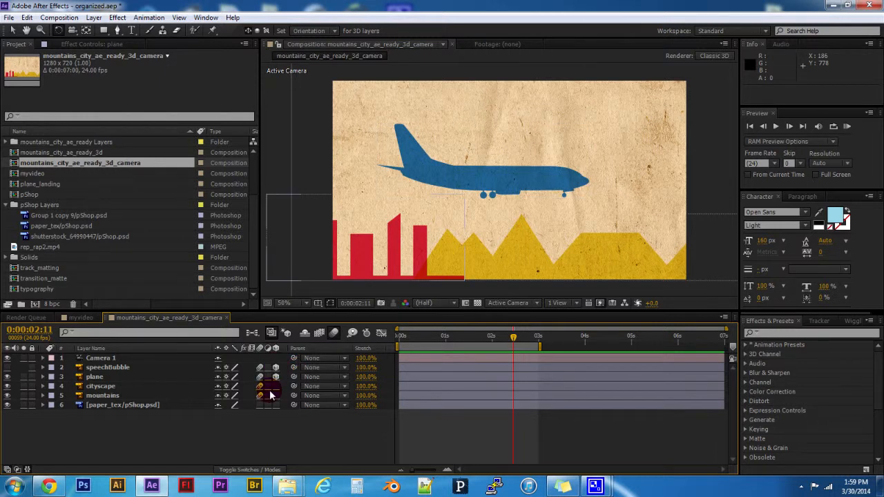
click(275, 386)
click(276, 395)
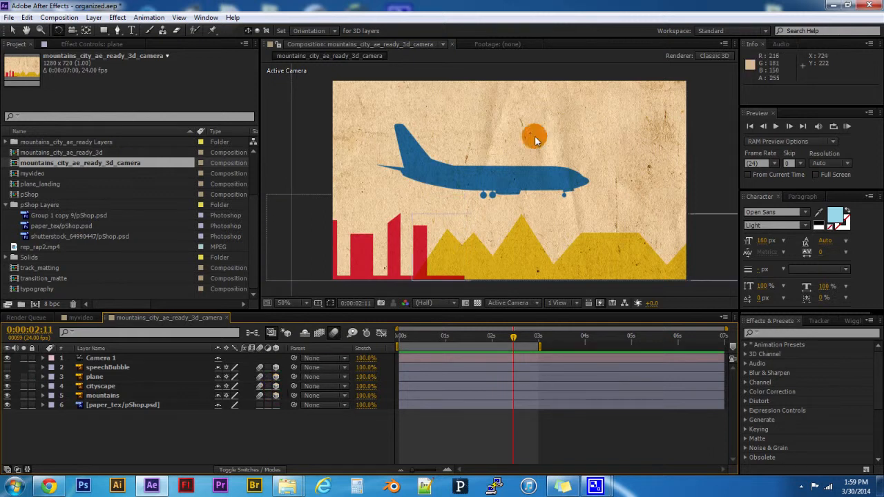
click(111, 367)
click(105, 377)
click(107, 387)
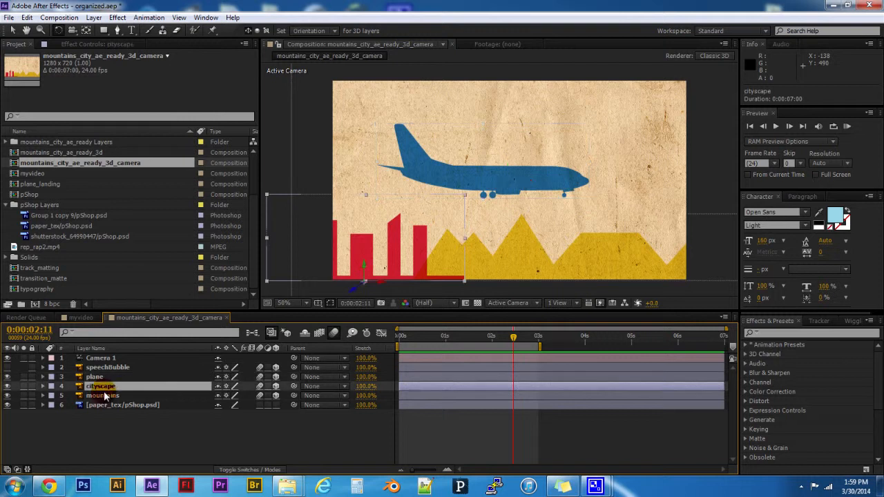
click(105, 395)
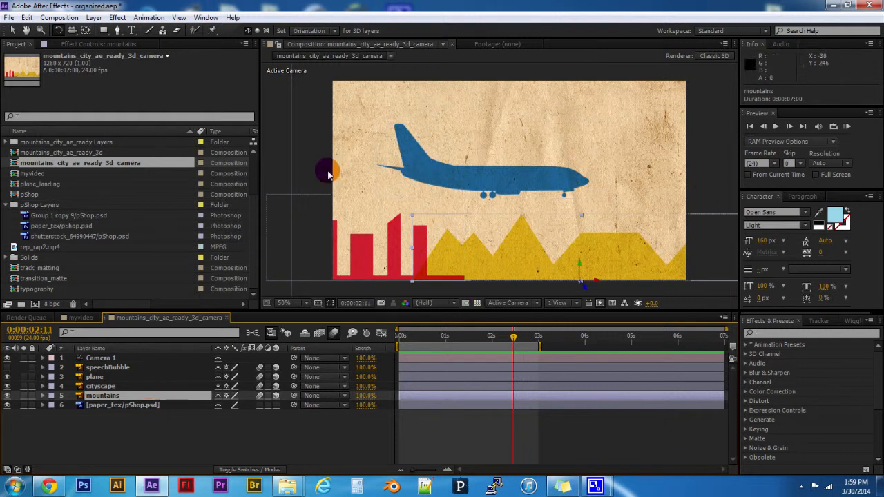
click(99, 359)
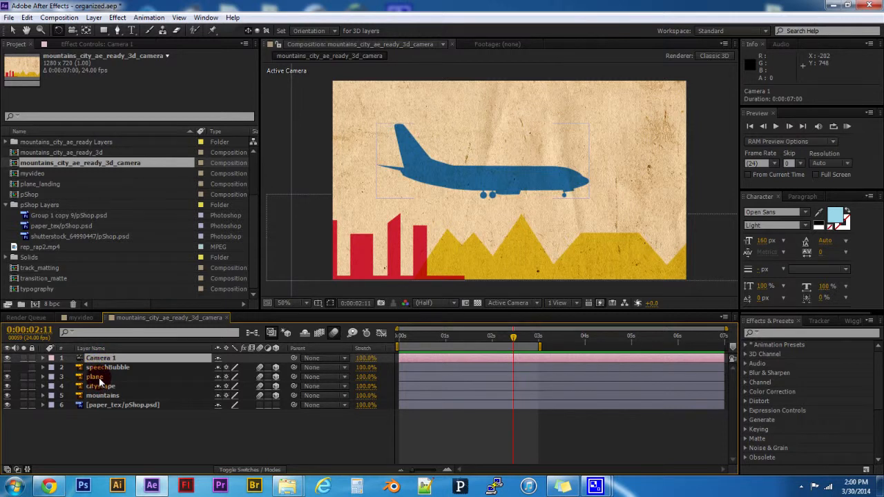
click(97, 376)
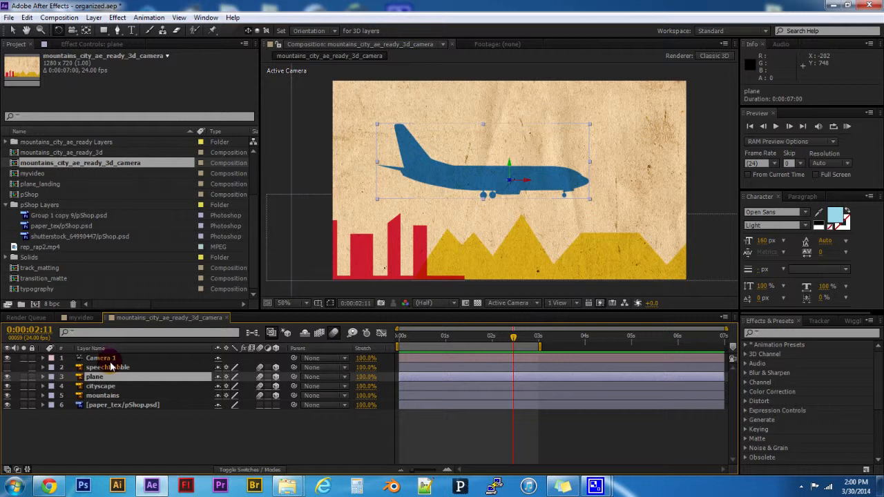
click(109, 368)
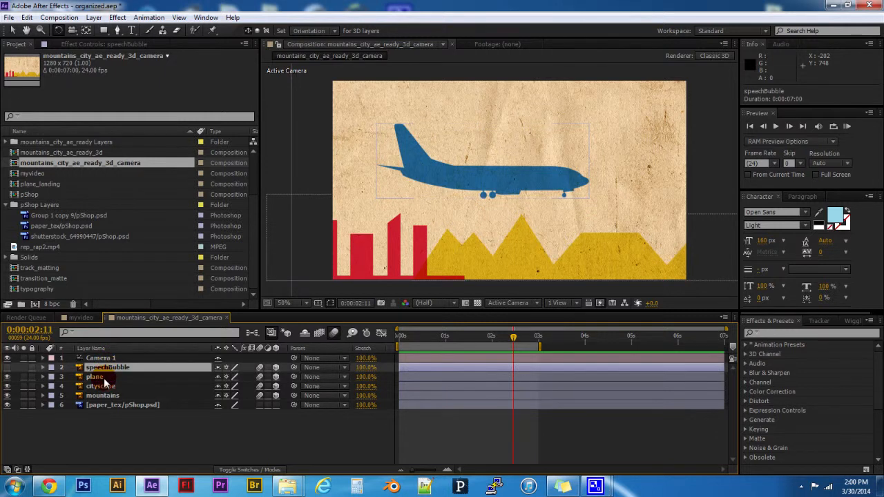
Move the plane layer toward the camera along its Z axis, to a Z position of about -348
click(101, 378)
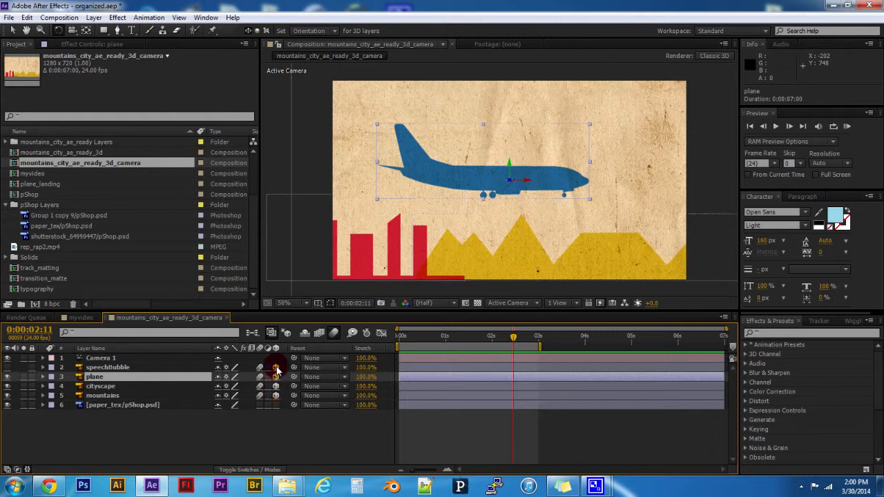
click(188, 366)
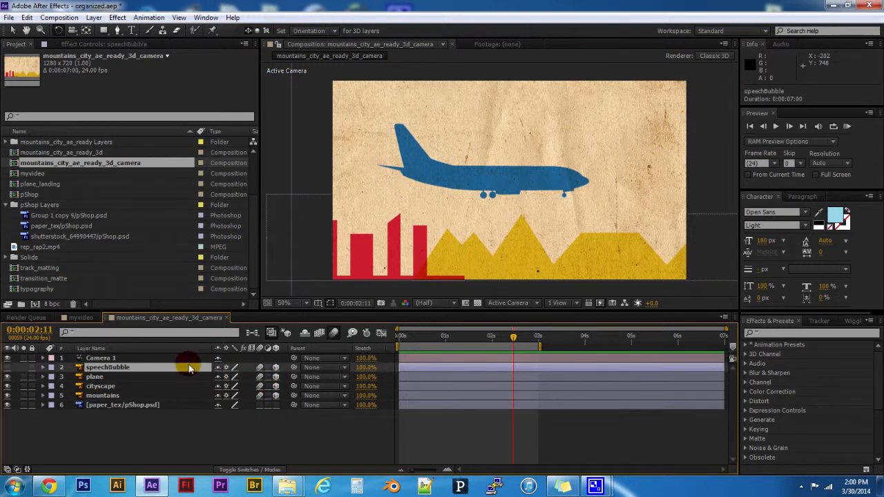
ctrl+click(94, 377)
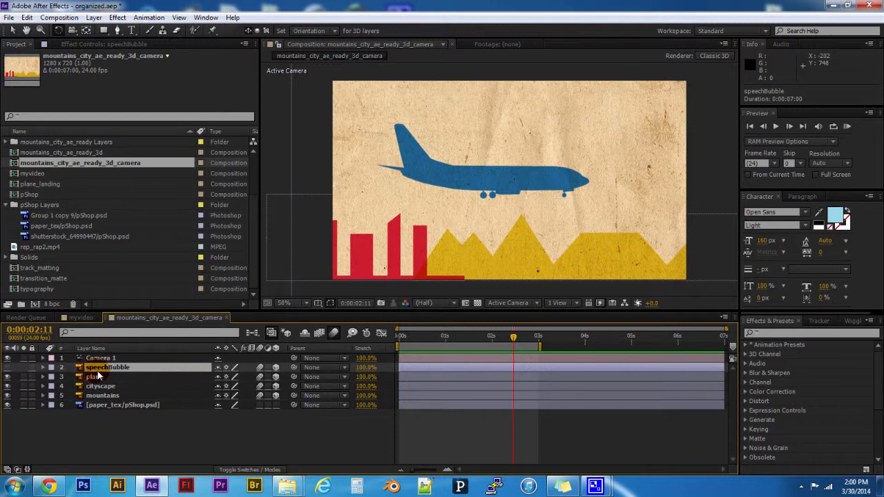
click(97, 378)
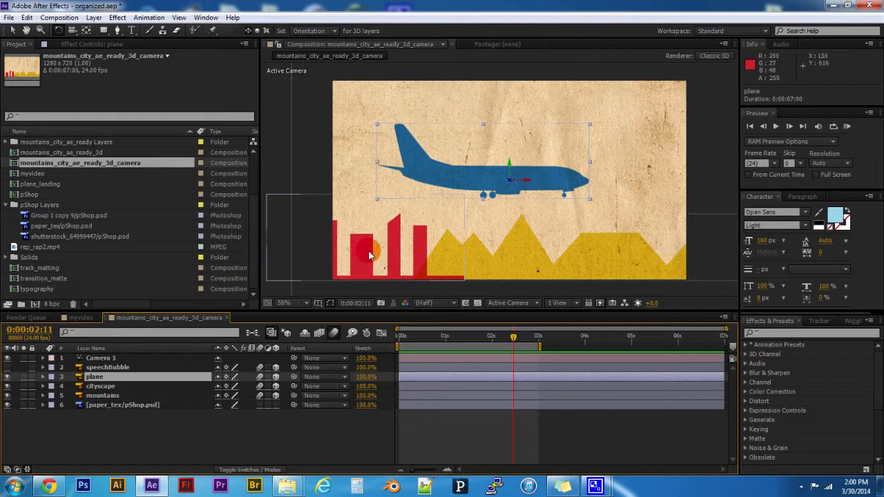
click(516, 178)
key(v)
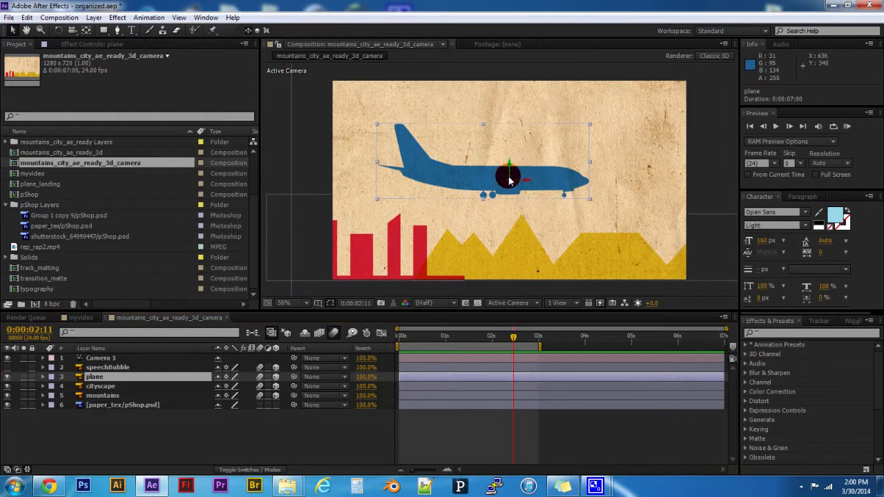
drag(511, 185, 511, 88)
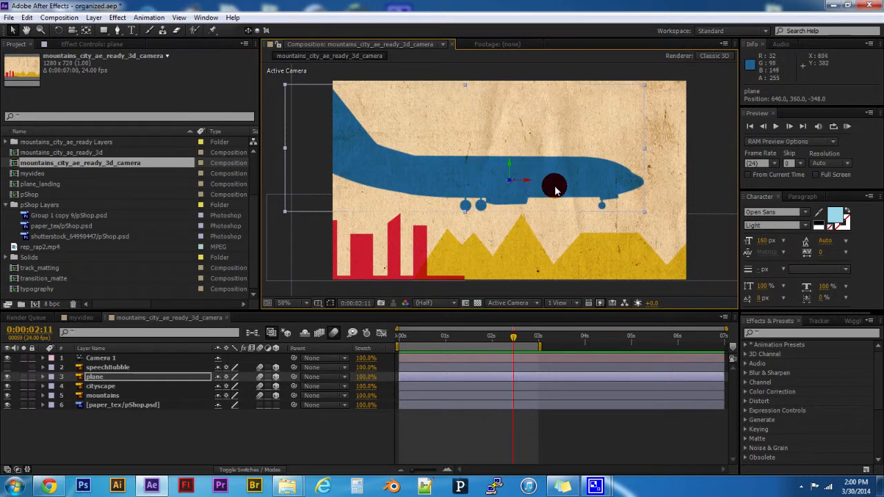
Rotate the plane layer in 3D to an orientation of about 356.9°, 22.1°, 349.2°, and deselect the layers
click(58, 30)
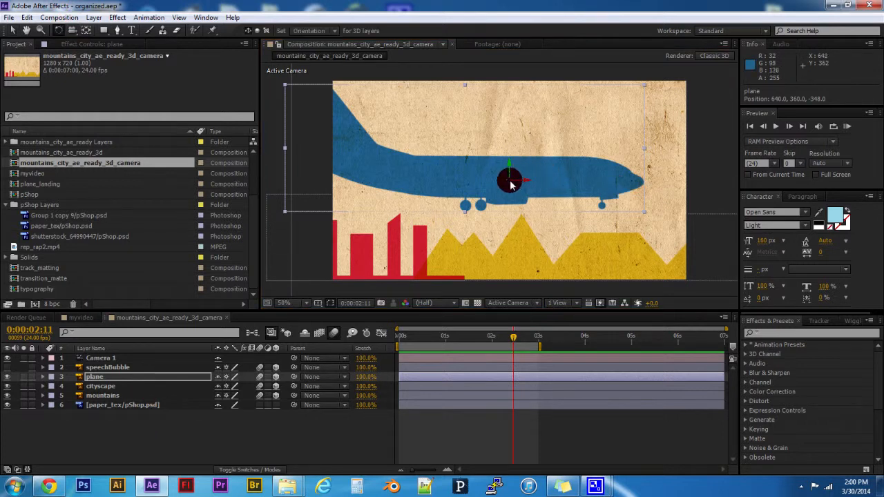
mouse_move(511, 166)
mouse_down()
mouse_move(521, 185)
mouse_move(510, 164)
mouse_move(522, 180)
mouse_move(503, 168)
mouse_move(504, 178)
mouse_up()
click(172, 378)
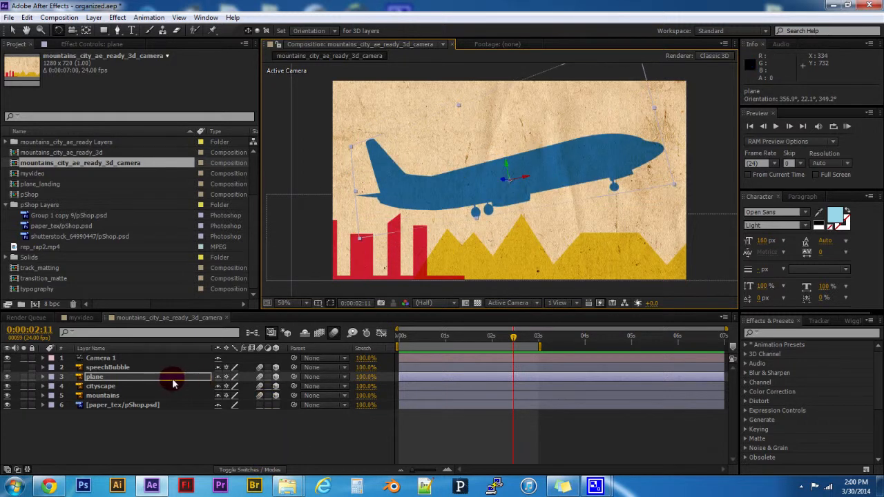
click(160, 396)
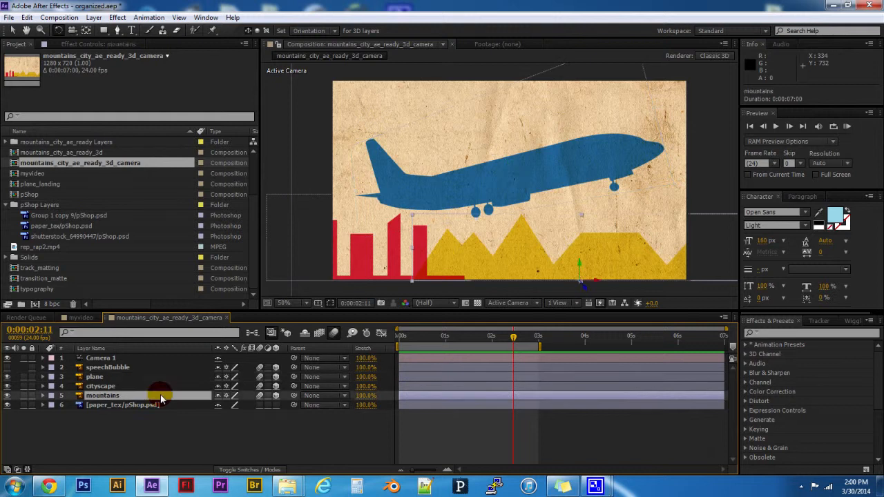
click(150, 359)
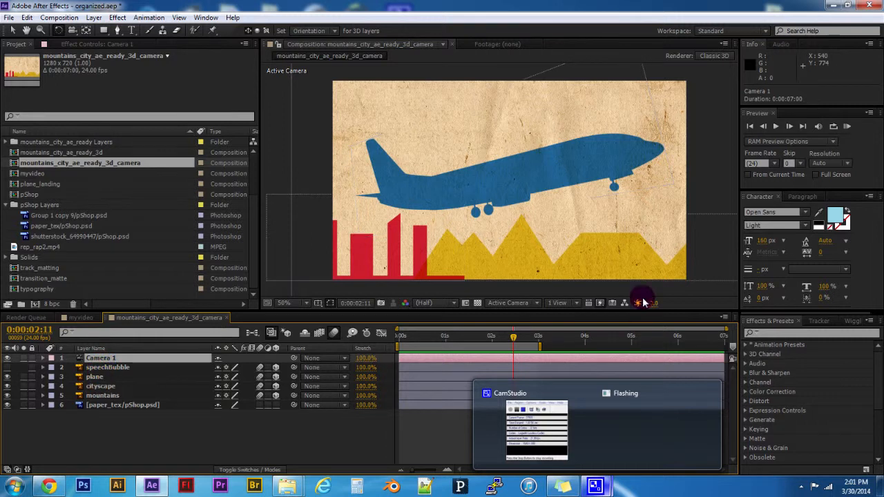
click(311, 430)
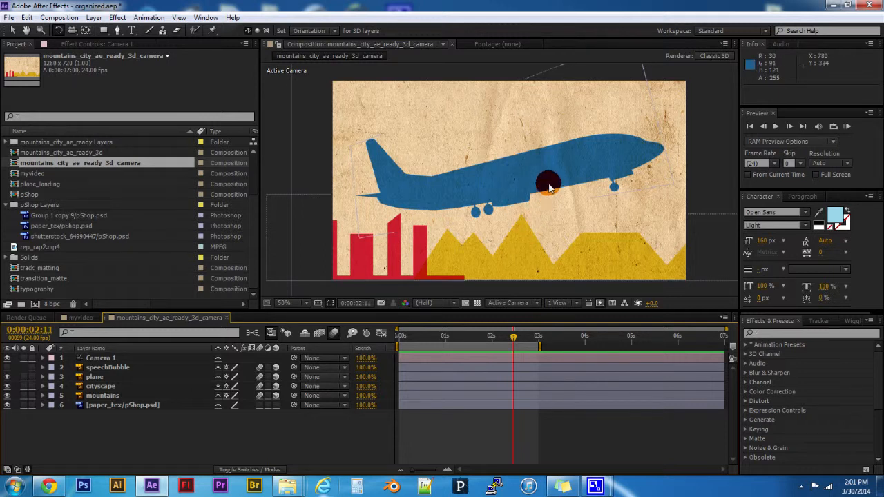
click(533, 247)
drag(584, 293, 576, 260)
key(ctrl+z)
Move the mountains layer farther back from the camera, to a position of about 894.8, 874.2, 379.3
click(11, 31)
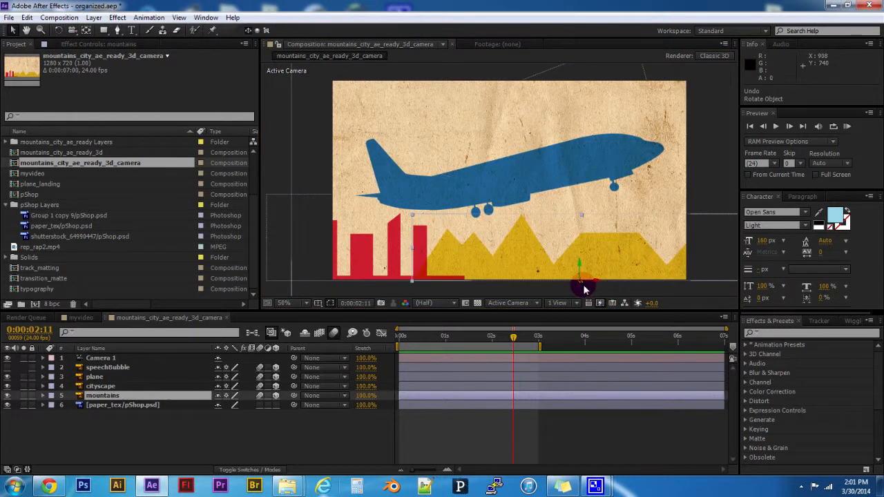
drag(583, 286, 553, 271)
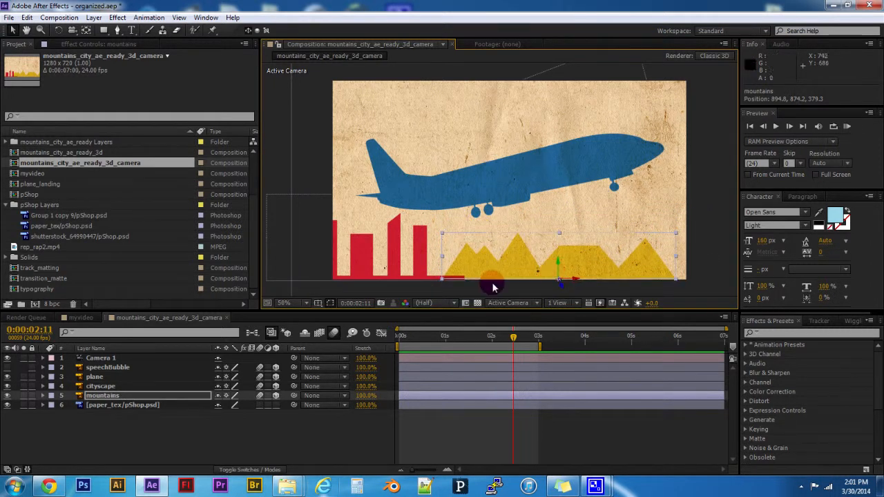
click(402, 267)
drag(351, 291, 342, 307)
key(ctrl+z)
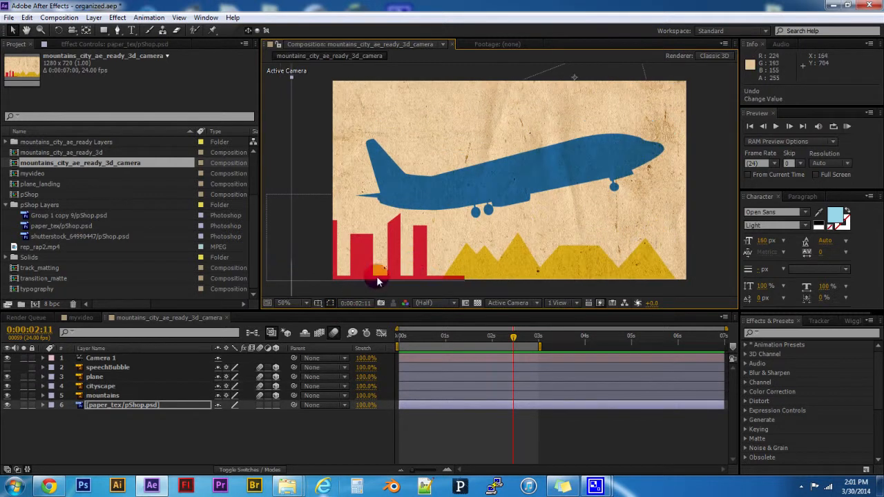
Make the paper_tex/pShop.psd layer 3D and push it back in depth, to a position of about 876, -12, 474.7
click(275, 405)
click(555, 217)
click(583, 214)
drag(582, 72, 529, 189)
click(708, 411)
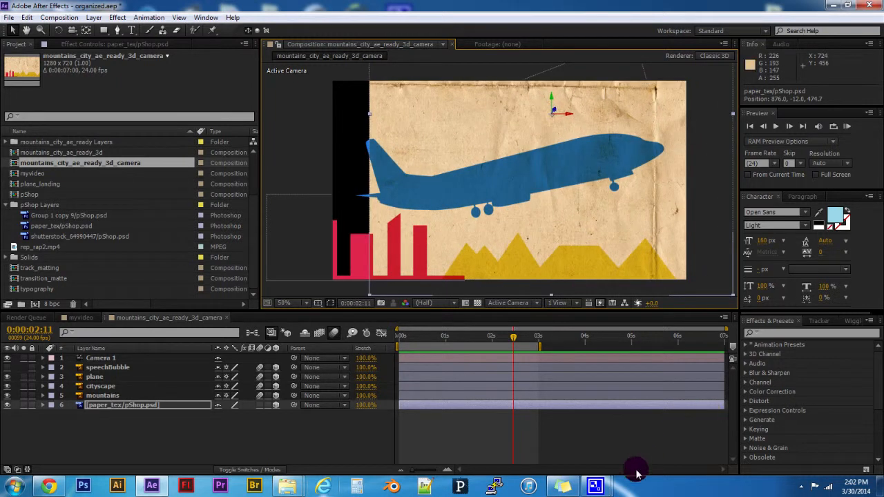
mouse_move(607, 486)
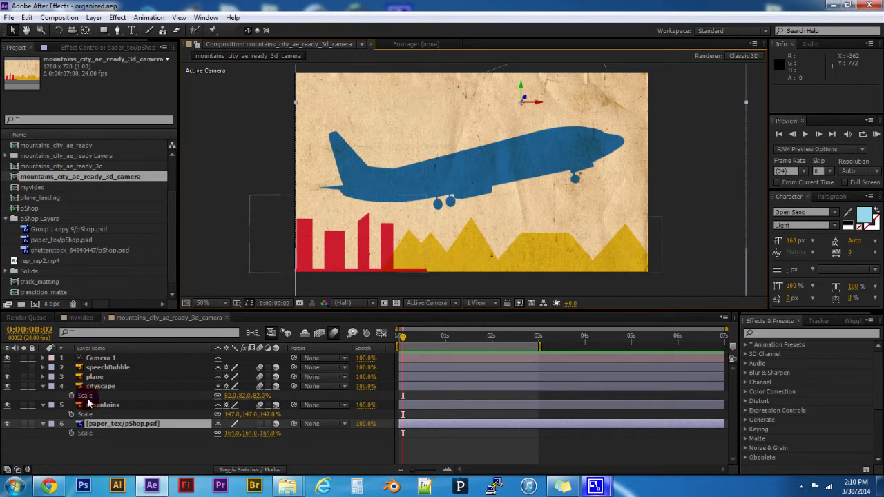
Collapse the Scale properties of the paper_tex/pShop.psd, mountains and cityscape layers
click(42, 423)
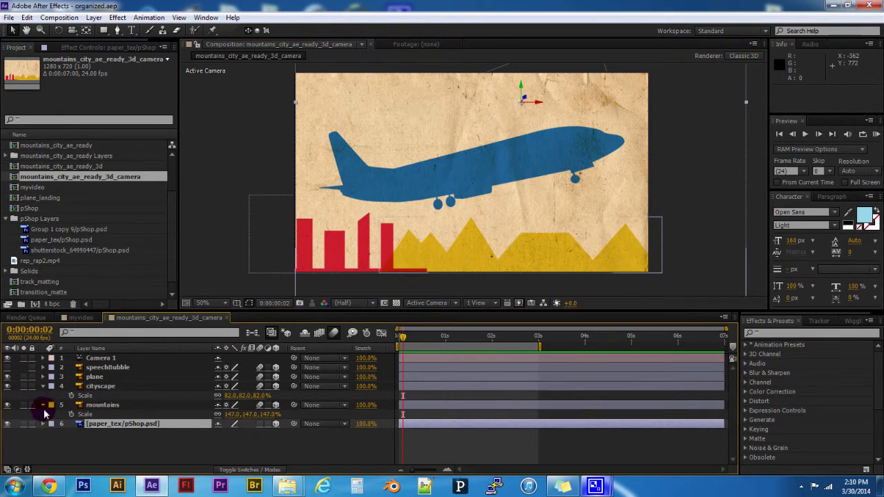
click(42, 406)
click(43, 386)
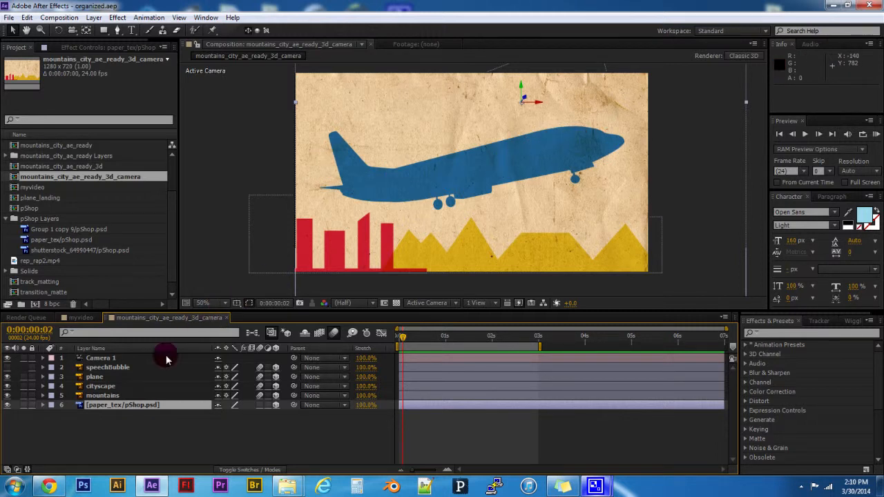
Switch the mountains, plane and Camera 1 layers off and back on to compare the scene with and without each
click(114, 397)
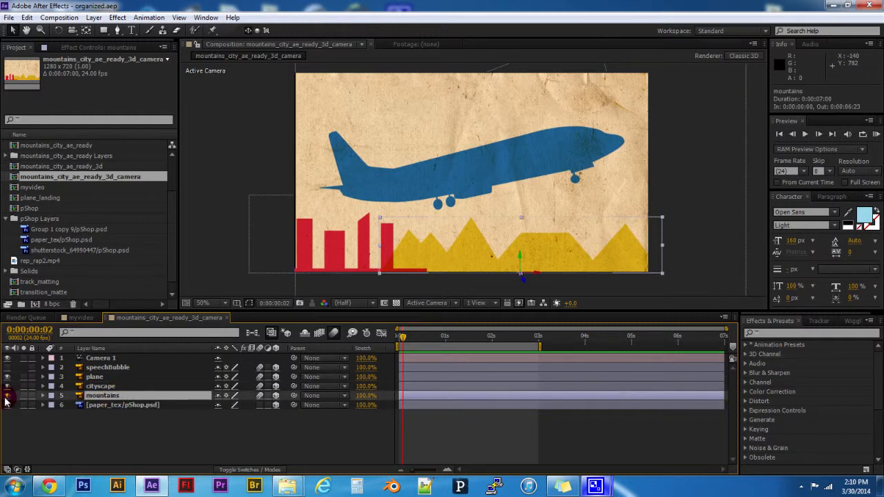
click(6, 396)
click(6, 395)
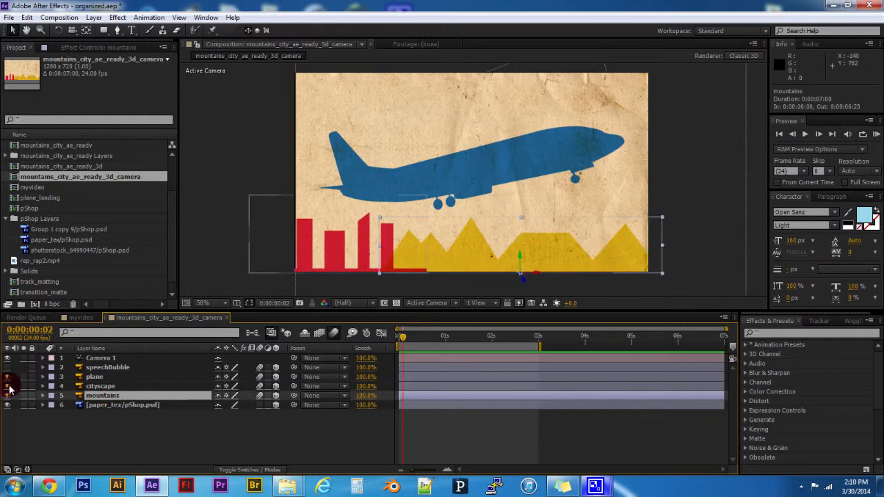
click(7, 377)
click(7, 376)
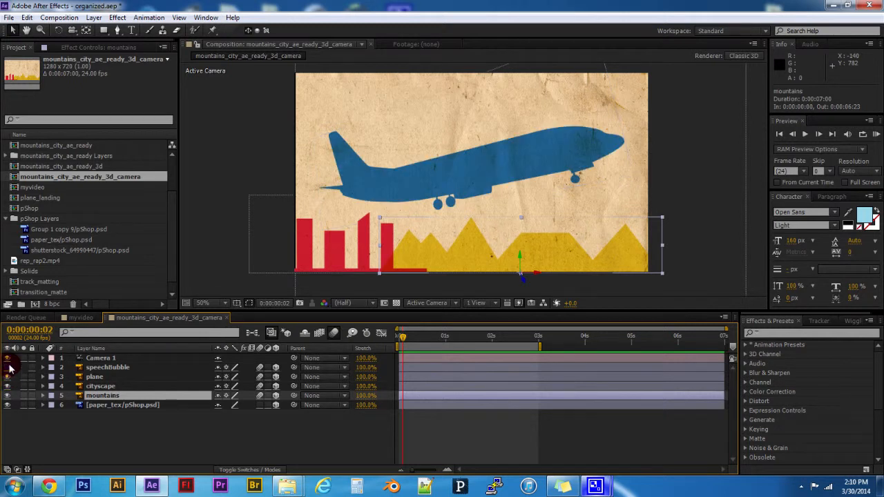
click(8, 358)
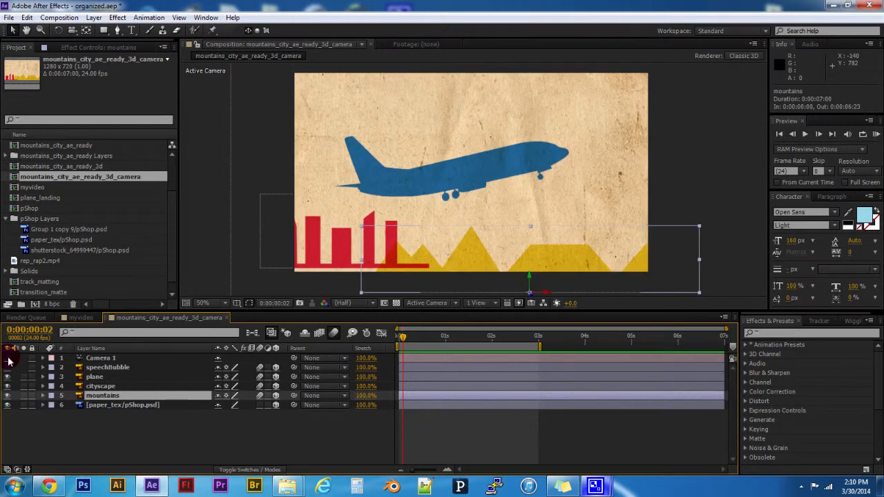
click(8, 358)
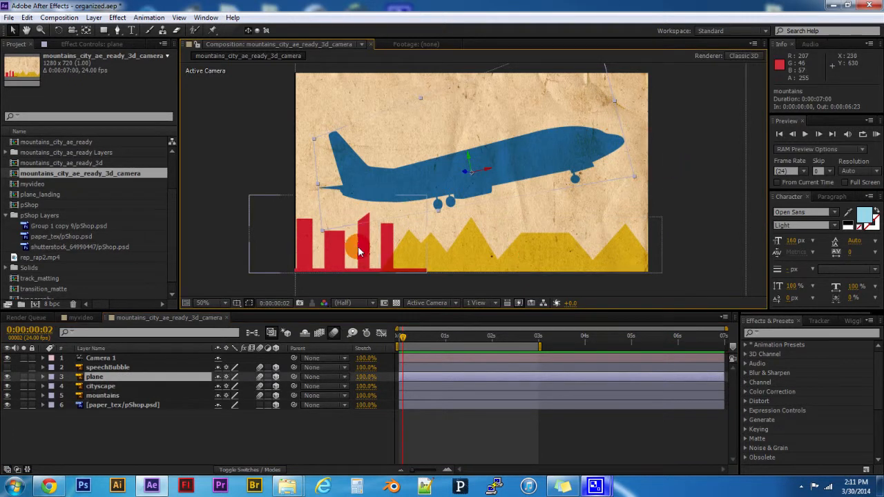
click(353, 247)
click(444, 248)
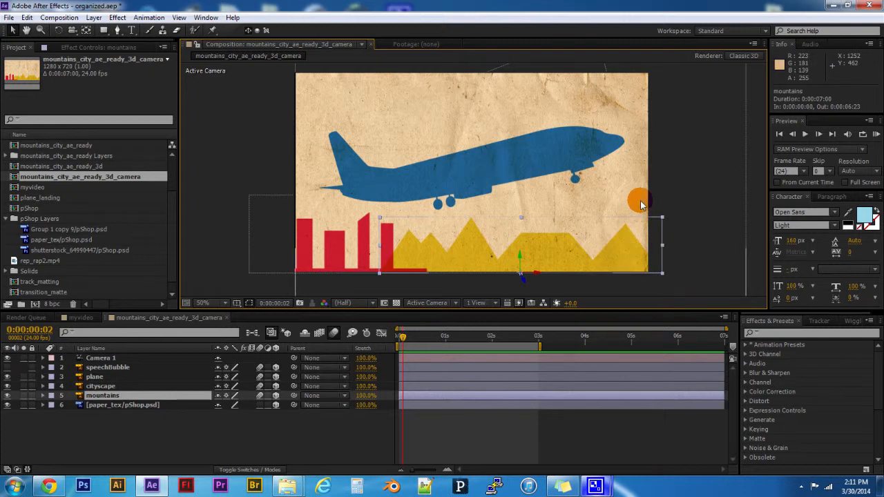
click(205, 440)
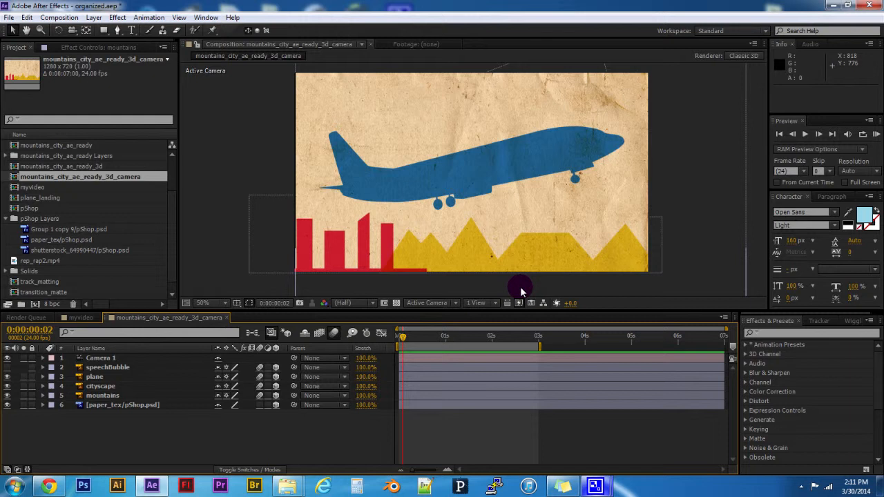
click(353, 46)
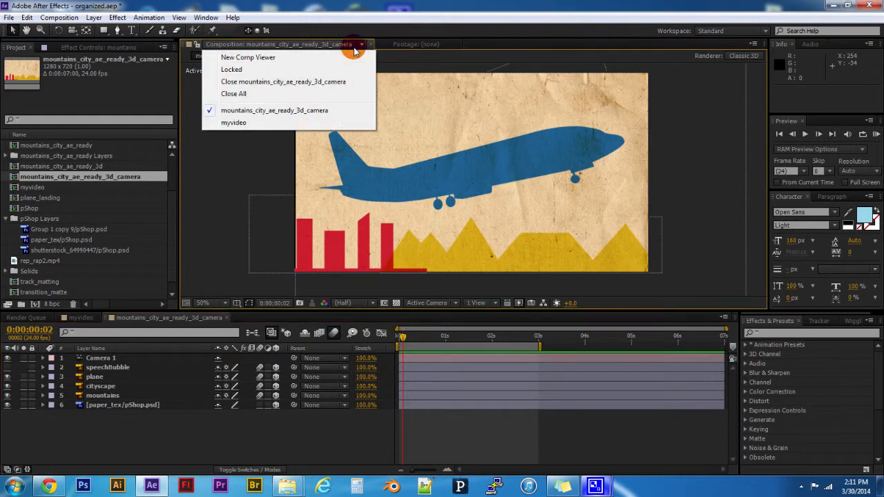
click(350, 58)
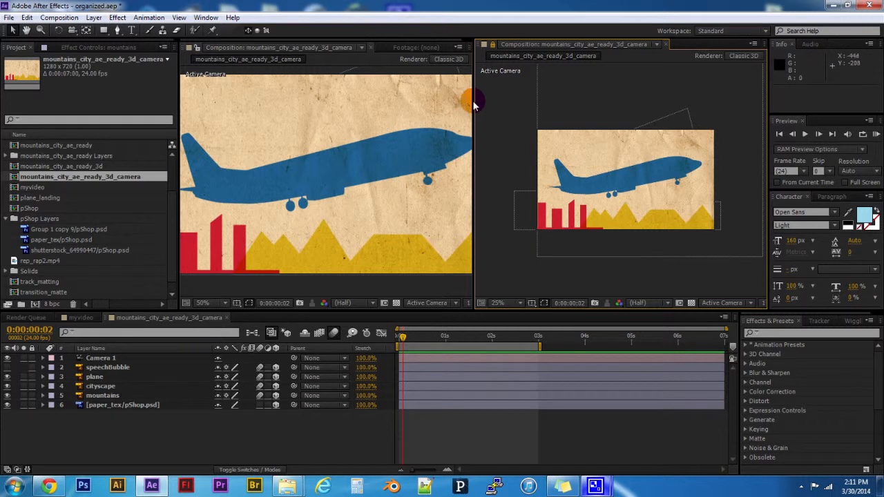
drag(474, 100, 506, 105)
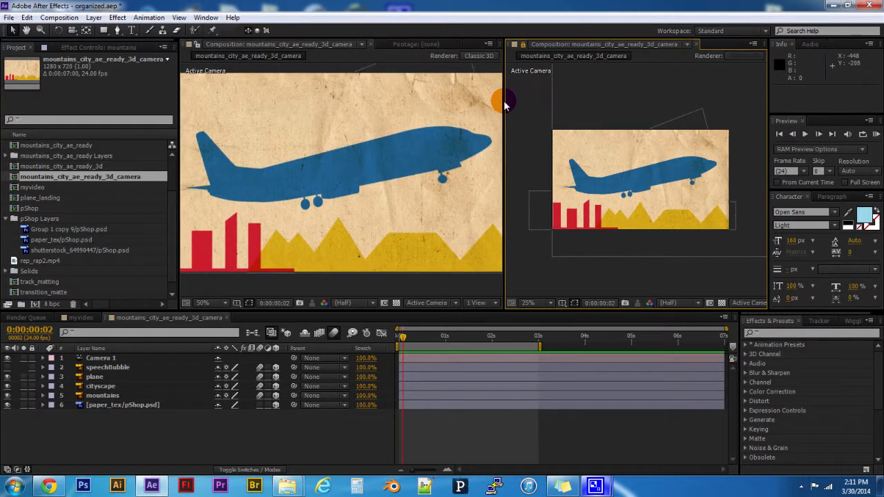
click(694, 44)
Open a second composition viewer, widen it beside the main one, and set its 3D view to Custom View 1
click(287, 45)
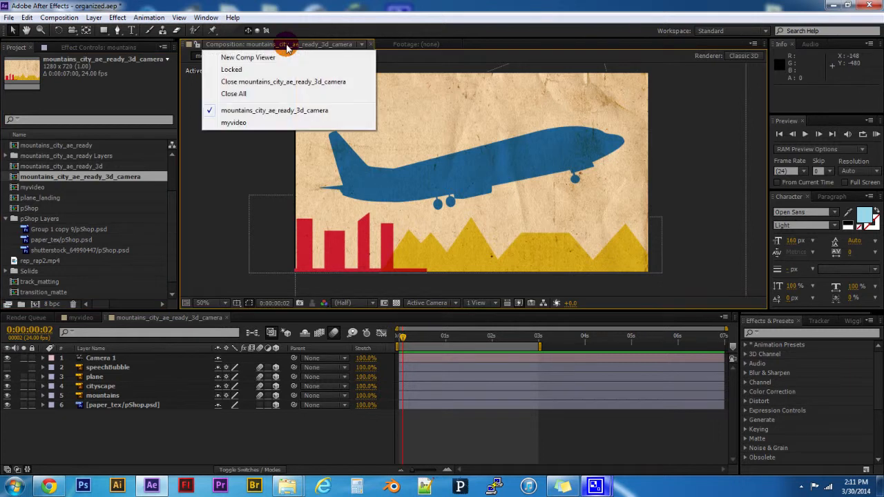
click(281, 56)
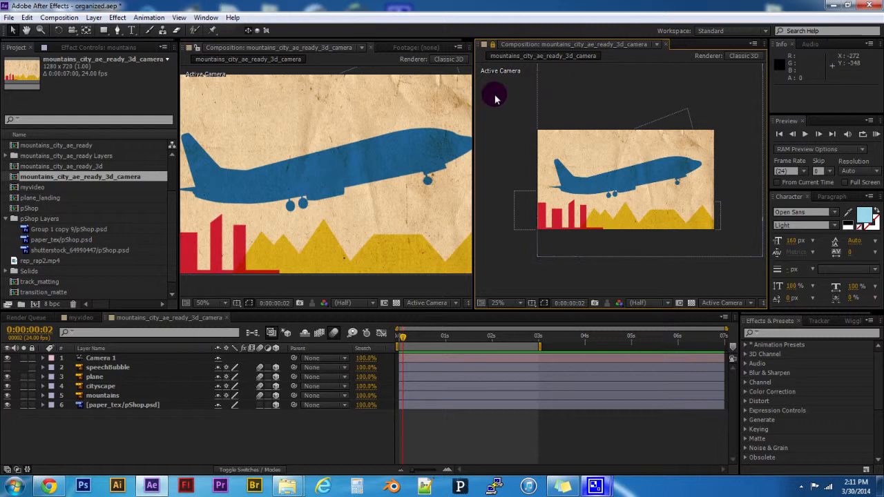
drag(473, 140, 497, 135)
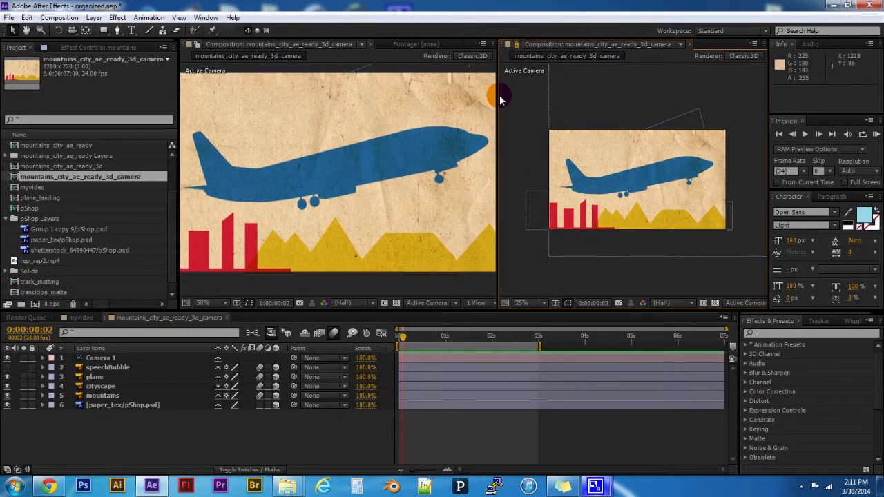
drag(497, 95, 466, 107)
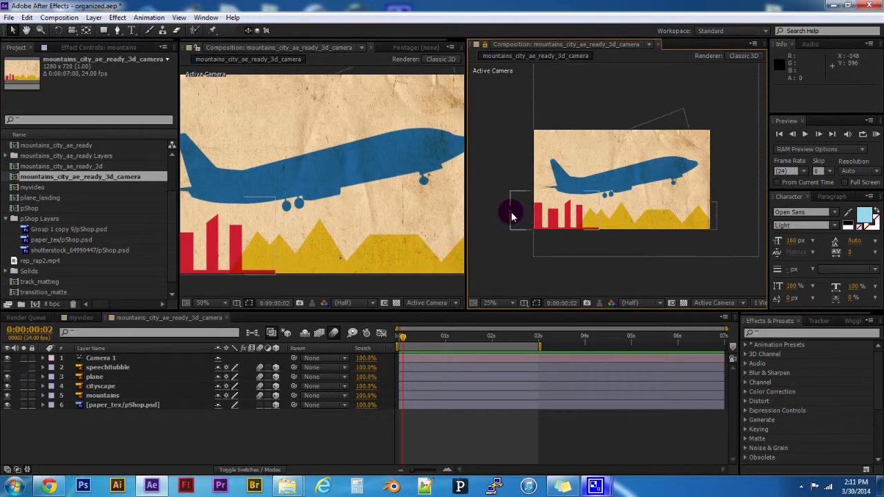
click(702, 304)
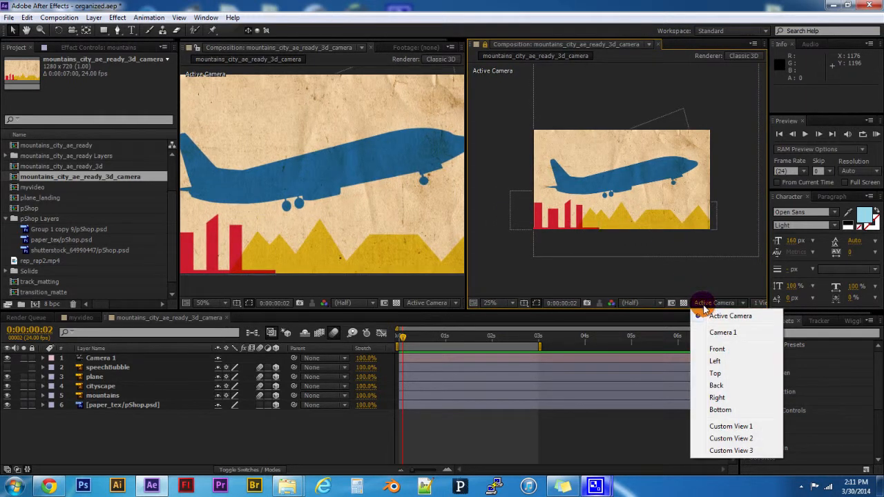
click(723, 426)
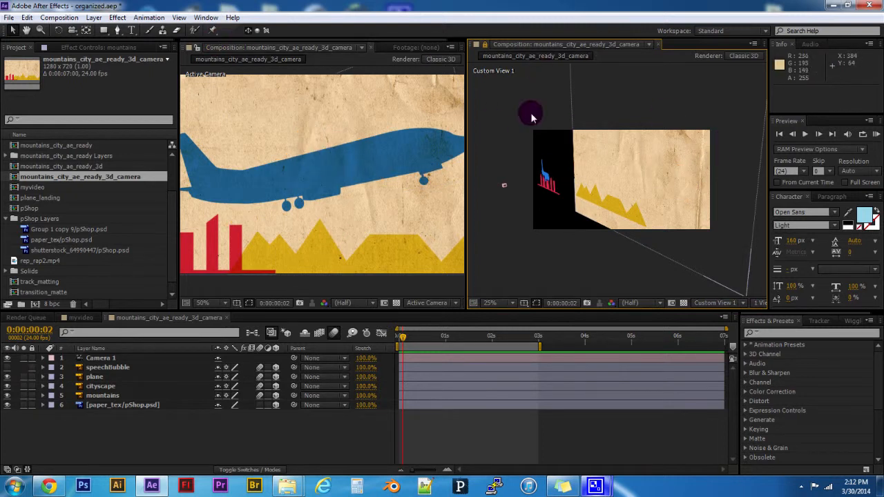
Orbit Custom View 1 around the scene to examine how the plane, cityscape, mountains and paper layers are spaced in depth
click(74, 32)
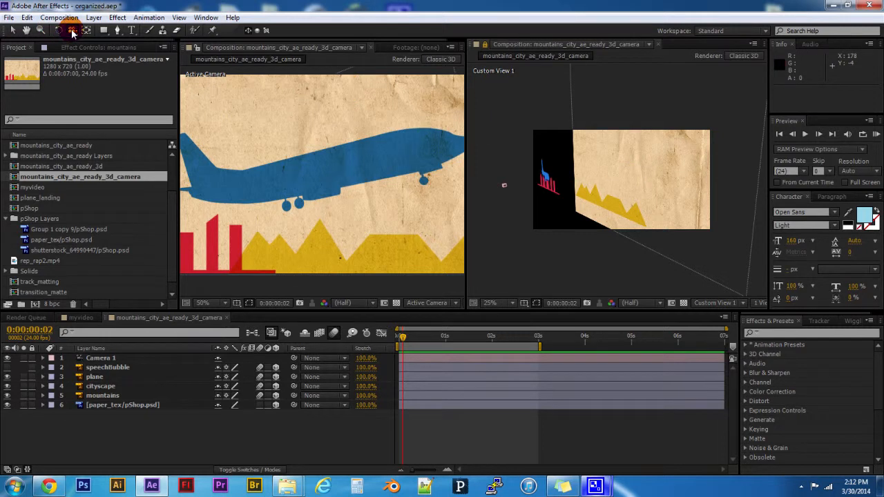
drag(74, 32, 109, 32)
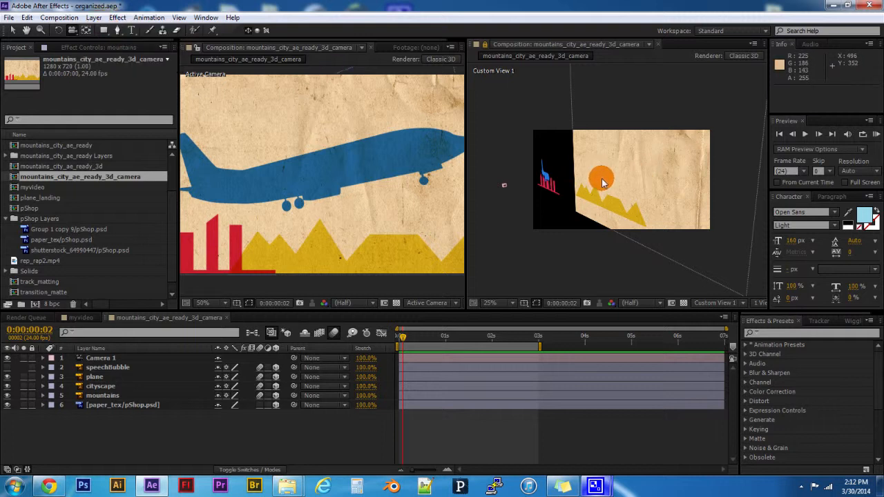
mouse_move(599, 175)
mouse_down()
mouse_move(651, 172)
mouse_move(659, 181)
mouse_move(572, 174)
mouse_move(598, 186)
mouse_move(603, 168)
mouse_up()
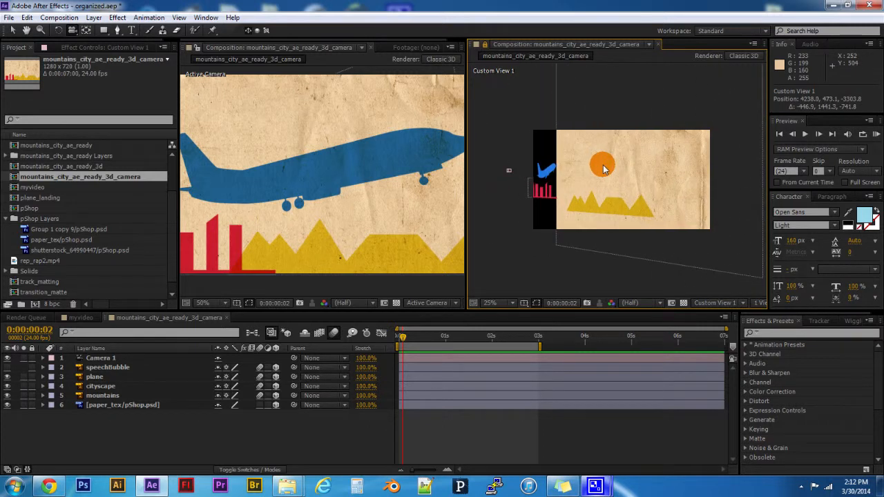
drag(603, 168, 561, 180)
drag(636, 188, 597, 197)
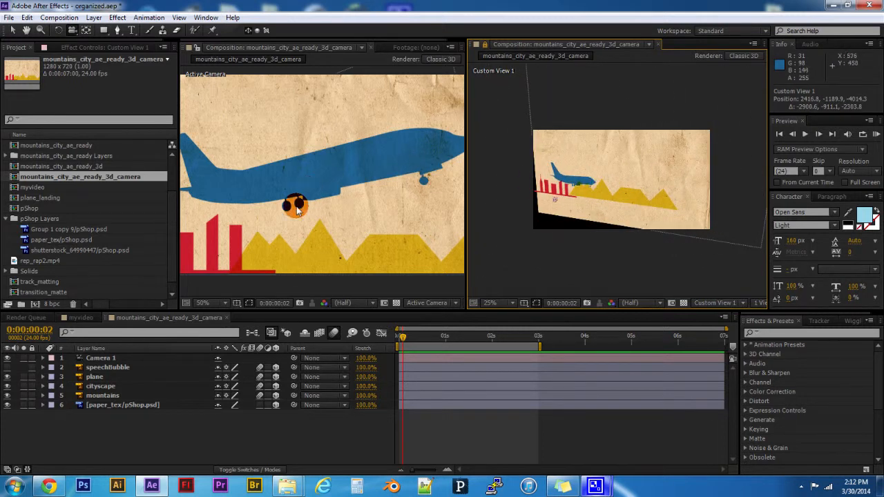
drag(547, 199, 610, 209)
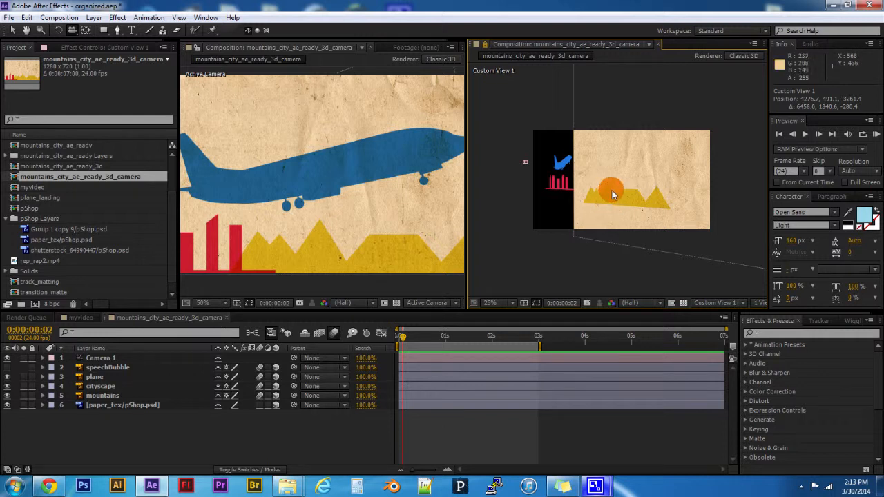
drag(616, 199, 630, 193)
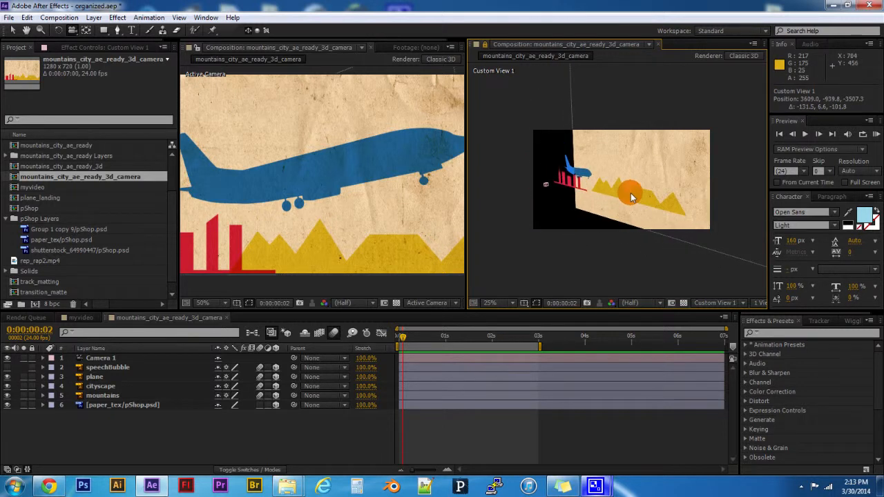
Select Camera 1 and orbit Custom View 1 to examine the camera's field of view over the layers
click(121, 359)
drag(582, 183, 627, 155)
drag(588, 209, 652, 150)
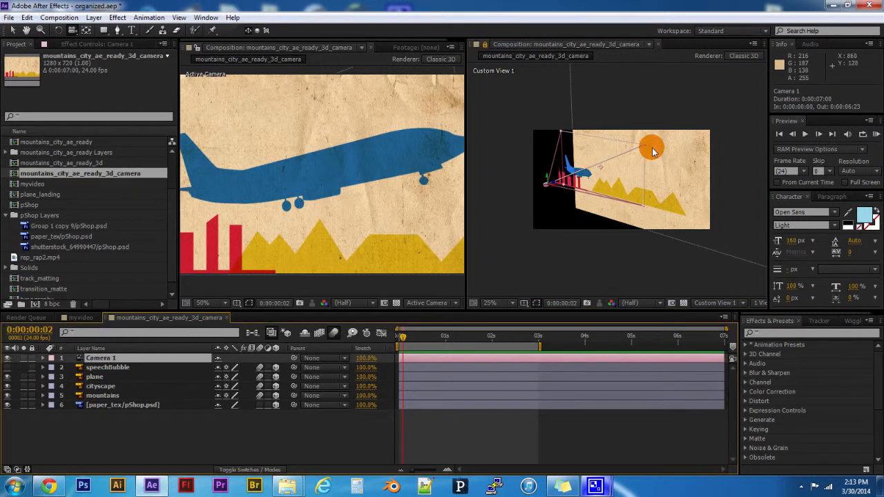
drag(627, 200, 656, 185)
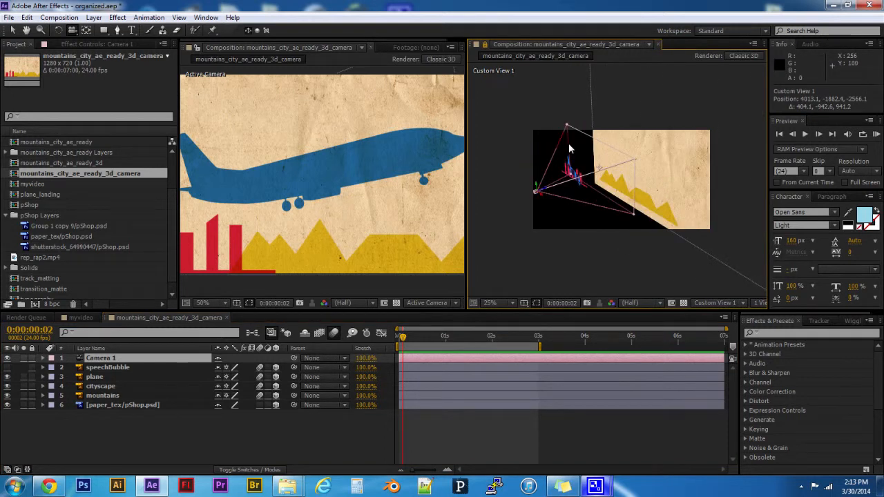
drag(636, 204, 491, 212)
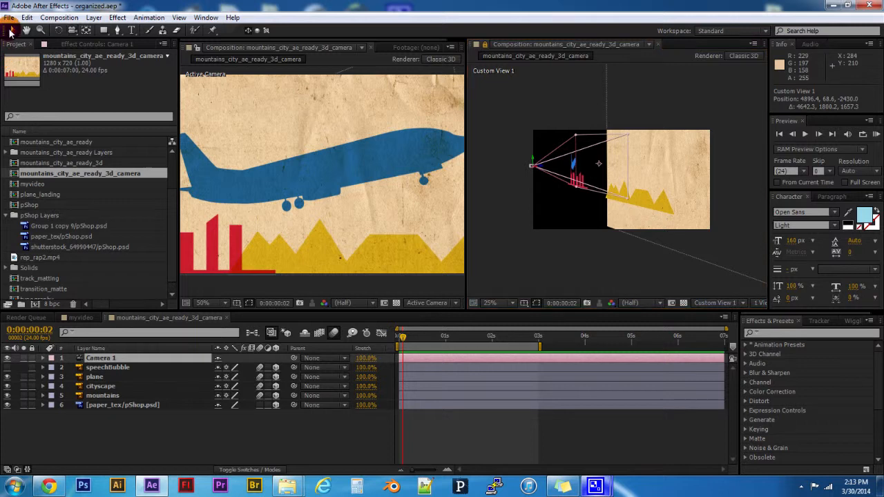
Try shifting the mountains layer in Custom View 1 and scaling it up to 204%
click(653, 202)
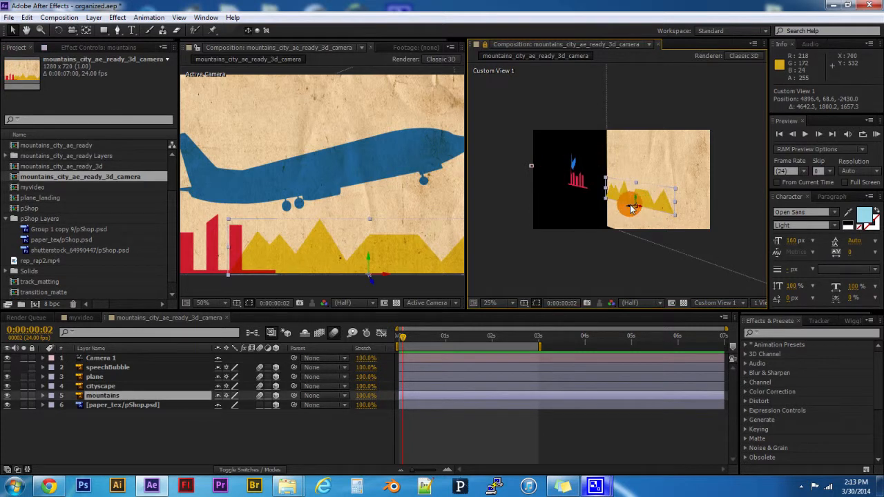
mouse_move(629, 210)
mouse_down()
mouse_move(621, 204)
mouse_move(639, 209)
mouse_move(637, 216)
mouse_move(617, 214)
mouse_move(629, 207)
mouse_move(615, 213)
mouse_move(623, 212)
mouse_up()
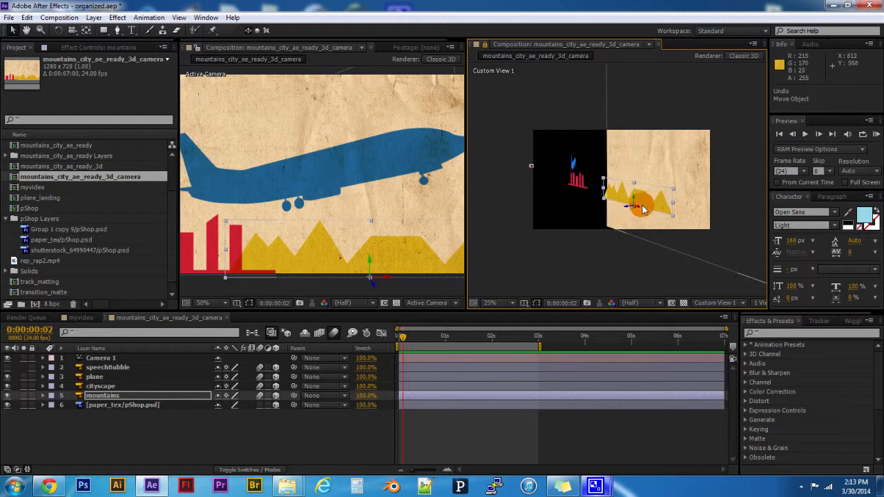
click(97, 395)
key(s)
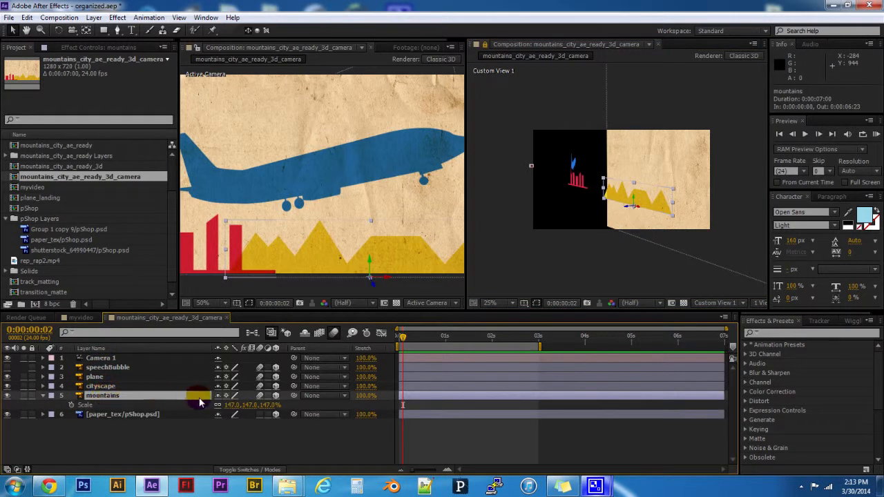
drag(230, 407, 256, 406)
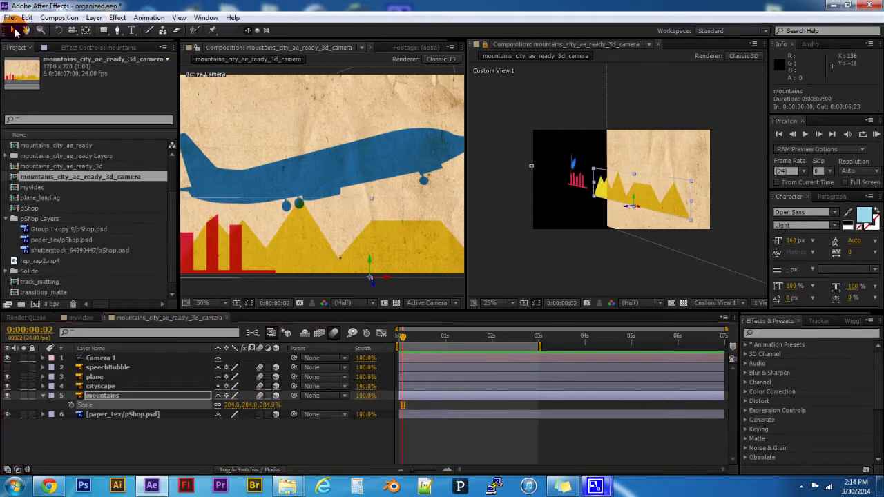
Try pushing the enlarged mountains back and sideways to about 1065.1, 1029.7, 688.4, and undo these moves and the scaling
drag(629, 210, 658, 218)
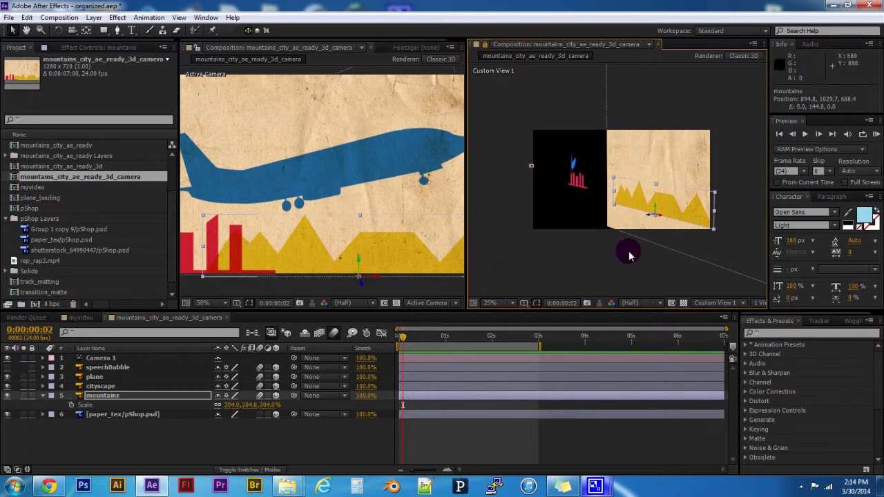
drag(659, 214, 683, 216)
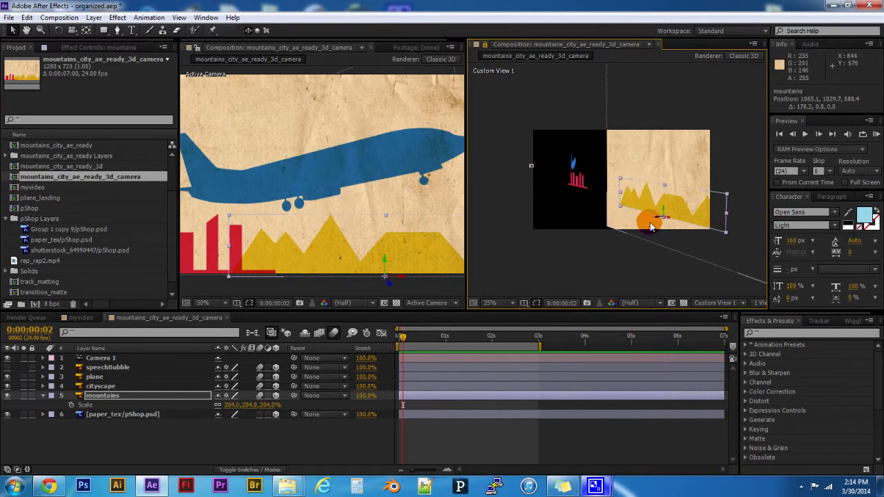
drag(667, 216, 671, 221)
key(ctrl+z)
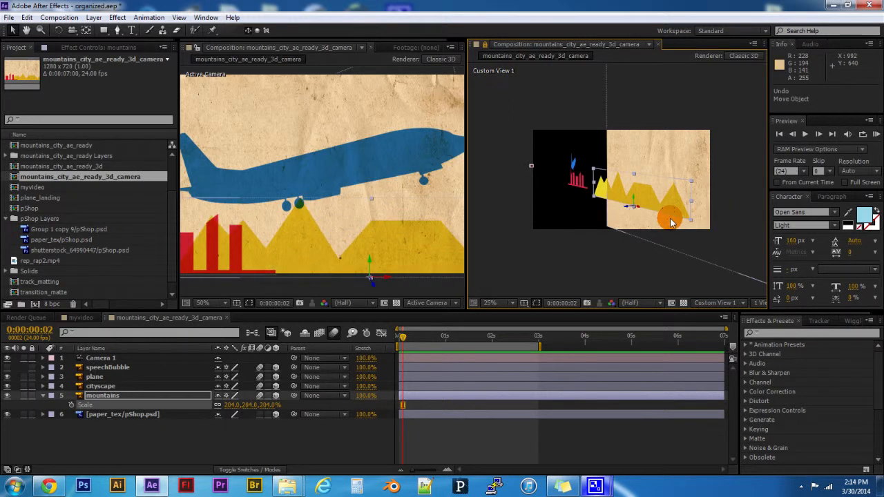
key(ctrl+z)
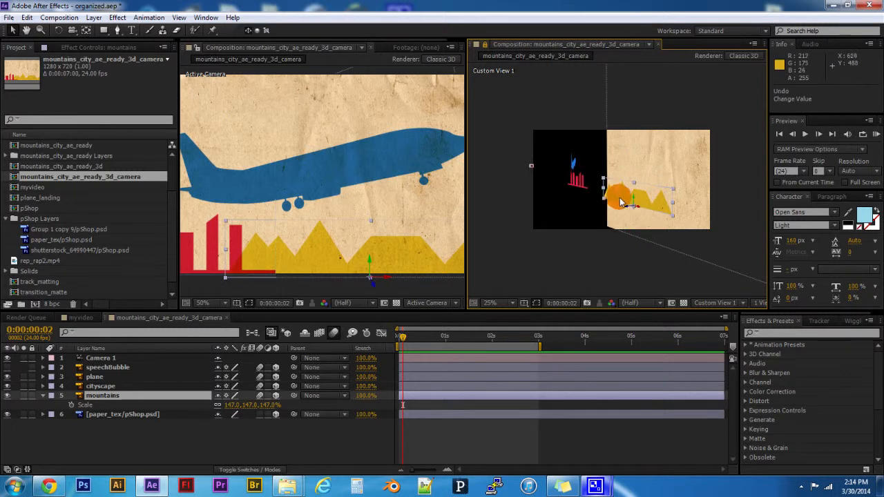
Orbit Custom View 1 once more around the layers and close the second composition viewer
click(260, 99)
mouse_move(610, 187)
mouse_down()
mouse_move(588, 201)
mouse_move(675, 203)
mouse_move(612, 191)
mouse_move(624, 196)
mouse_up()
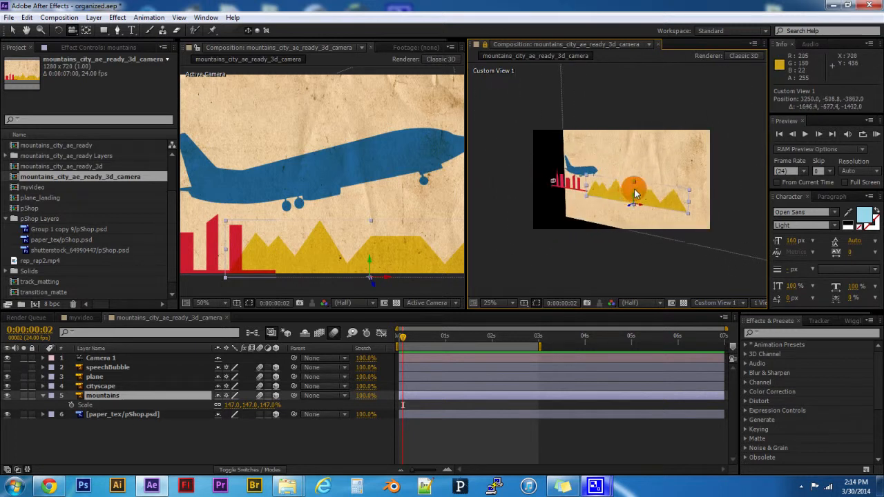
click(657, 47)
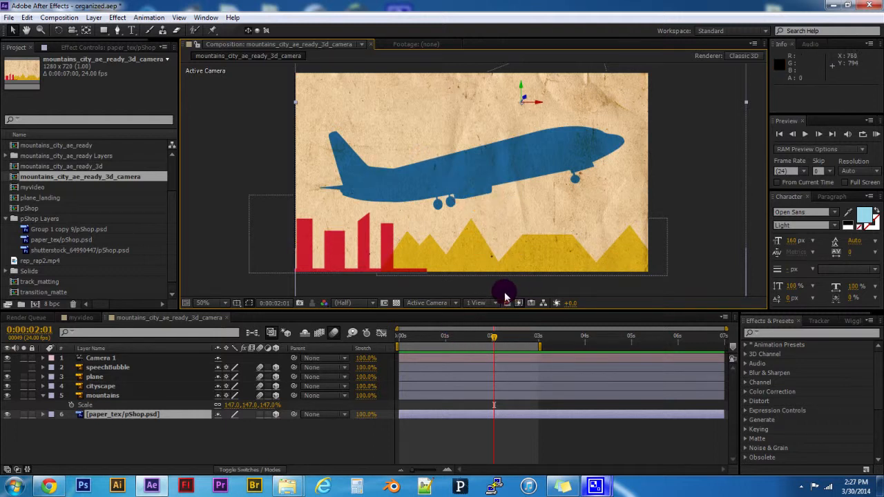
Reveal Camera 1's Transform properties and start Position and Orientation keyframes at 0:00:02:00
click(93, 359)
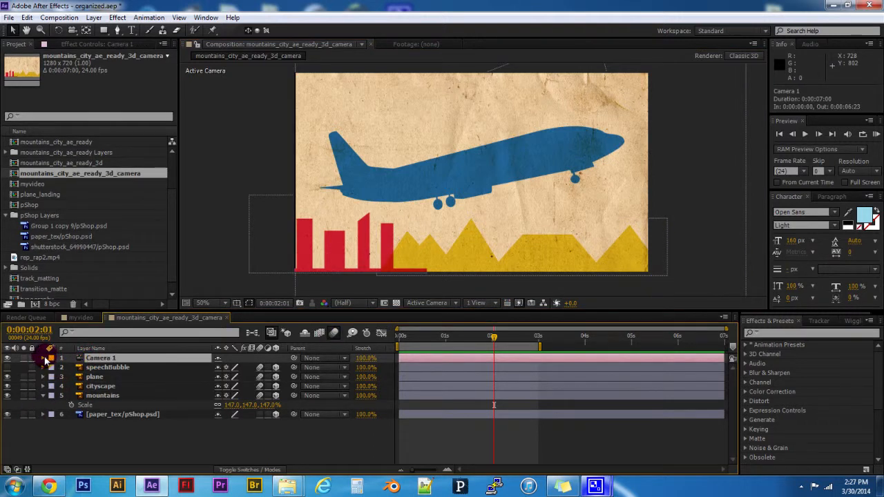
click(43, 358)
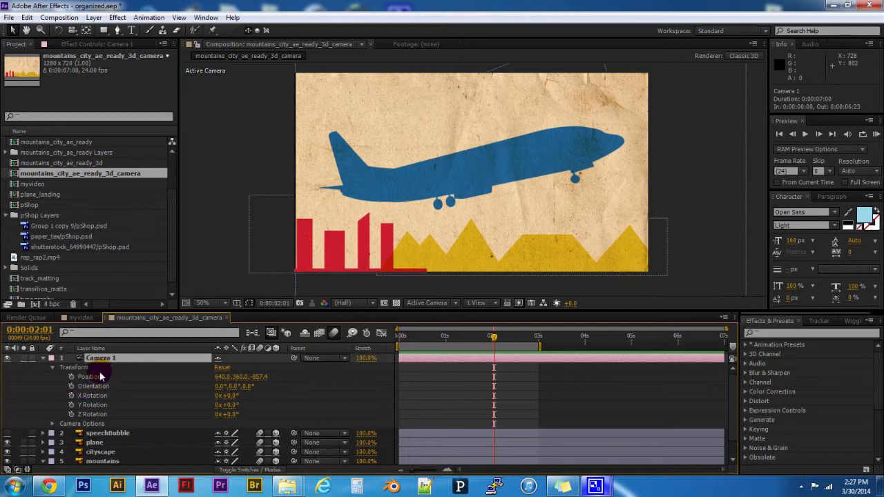
click(509, 357)
mouse_move(493, 338)
mouse_down()
mouse_move(393, 339)
mouse_move(491, 343)
mouse_up()
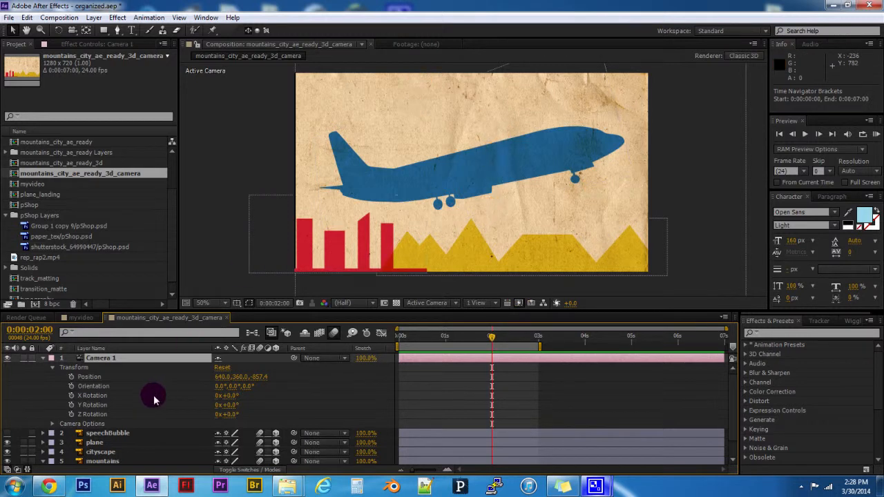
click(72, 377)
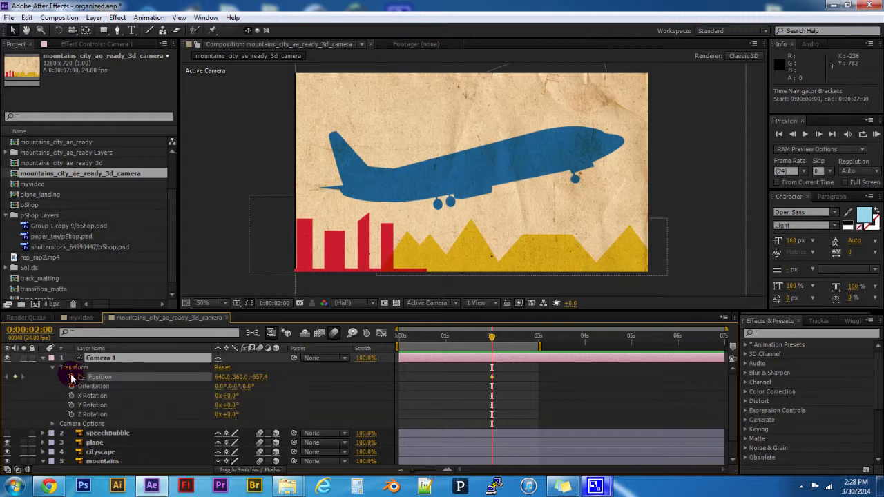
click(71, 386)
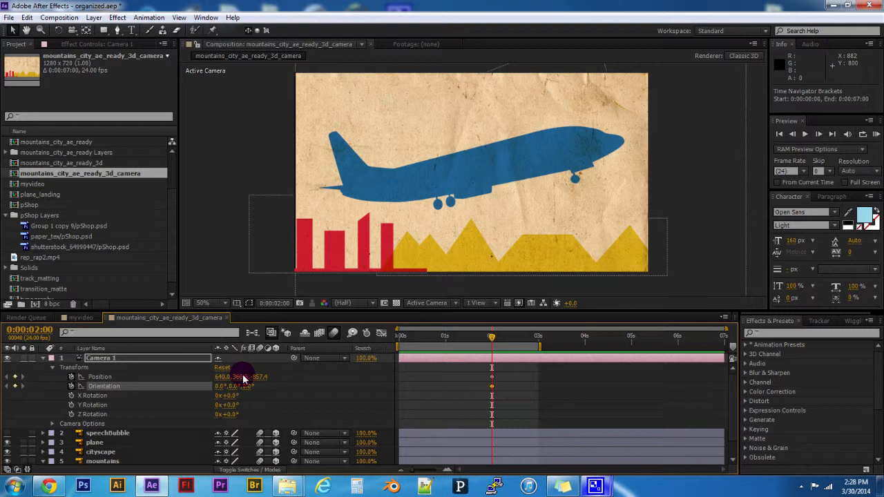
Keyframe Camera 1's Position at 0:00:00:00 with a Y value of -57
drag(241, 378, 107, 387)
key(ctrl+z)
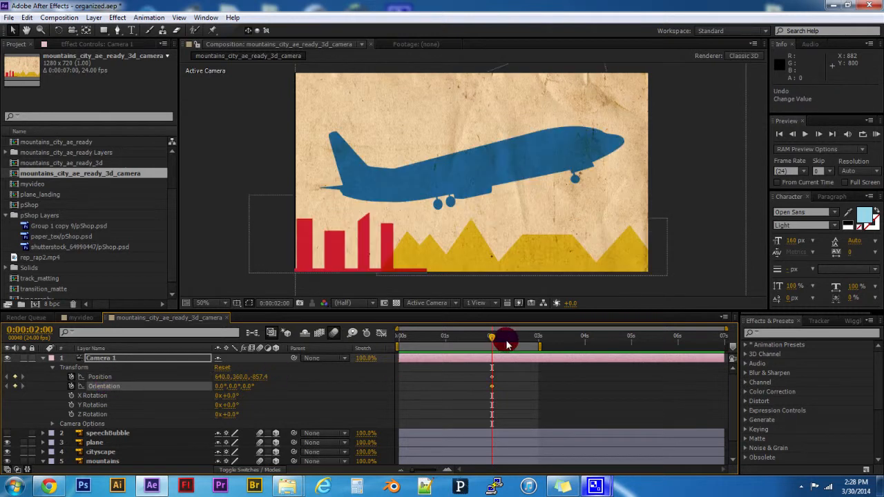
click(485, 334)
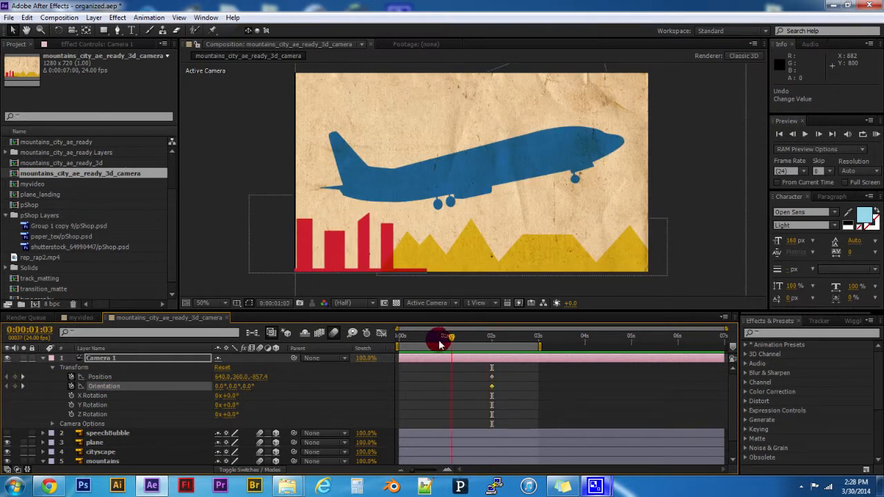
click(237, 378)
drag(239, 379, 10, 379)
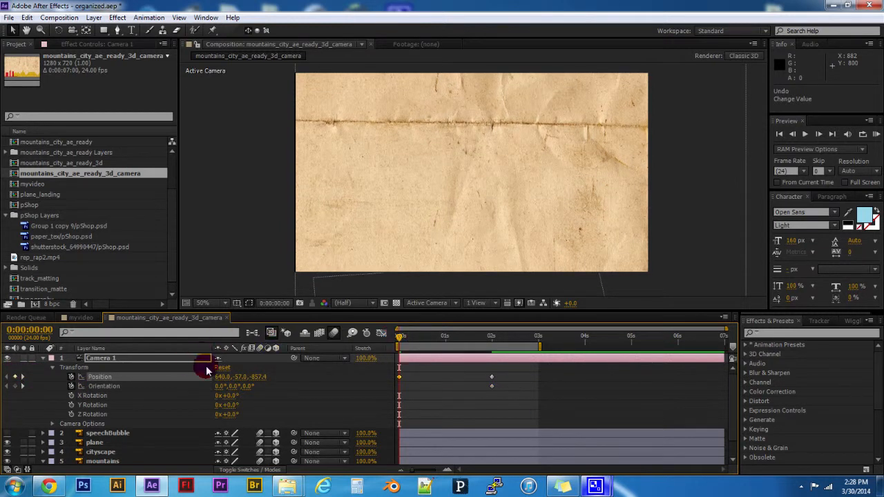
Play a RAM preview of the camera move from the start of the composition
drag(402, 336, 293, 337)
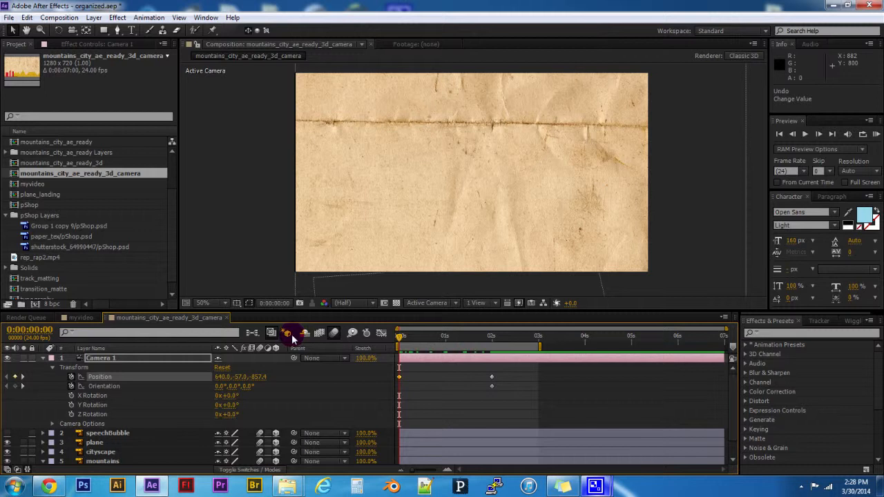
key(KP_0)
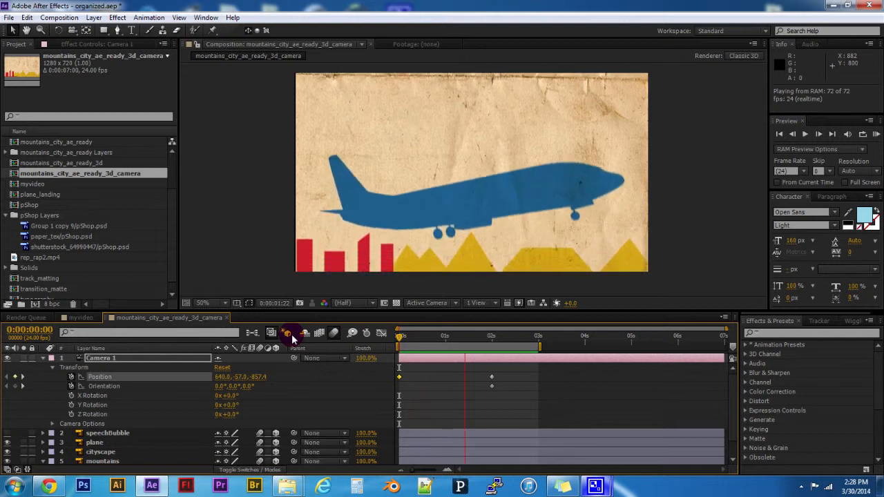
key(space)
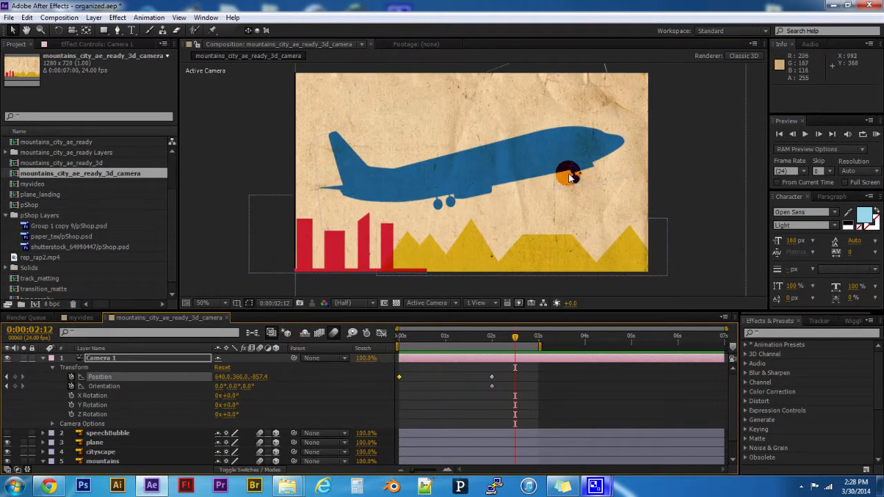
Return to 0:00:02:00 and delete Camera 1's Position keyframe at 0:00:00:00
click(513, 338)
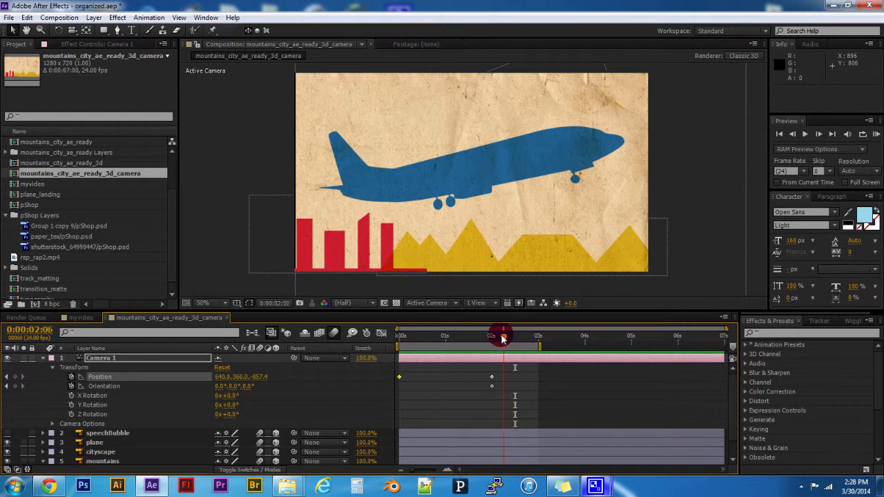
mouse_move(490, 338)
mouse_down()
mouse_move(394, 336)
mouse_move(494, 344)
mouse_up()
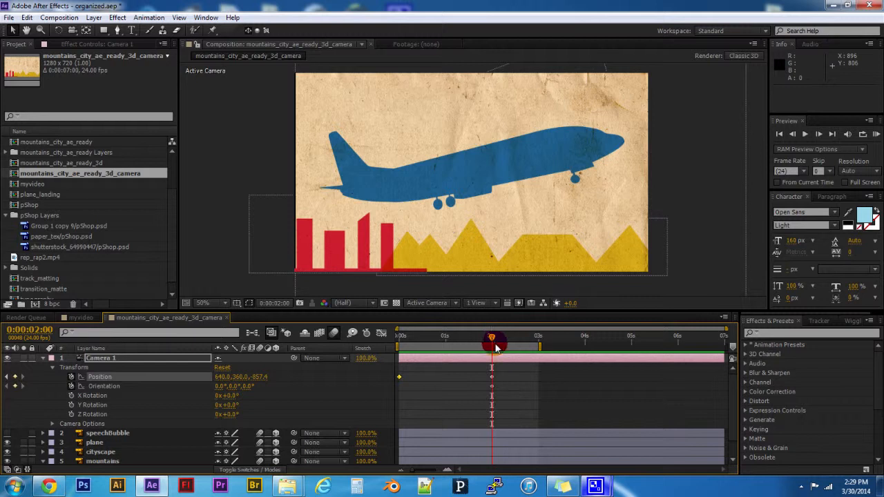
click(407, 370)
click(400, 377)
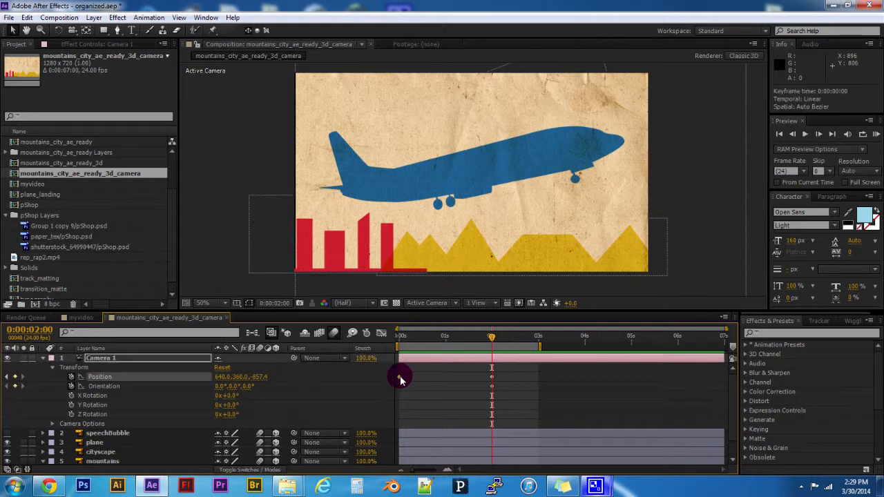
click(401, 380)
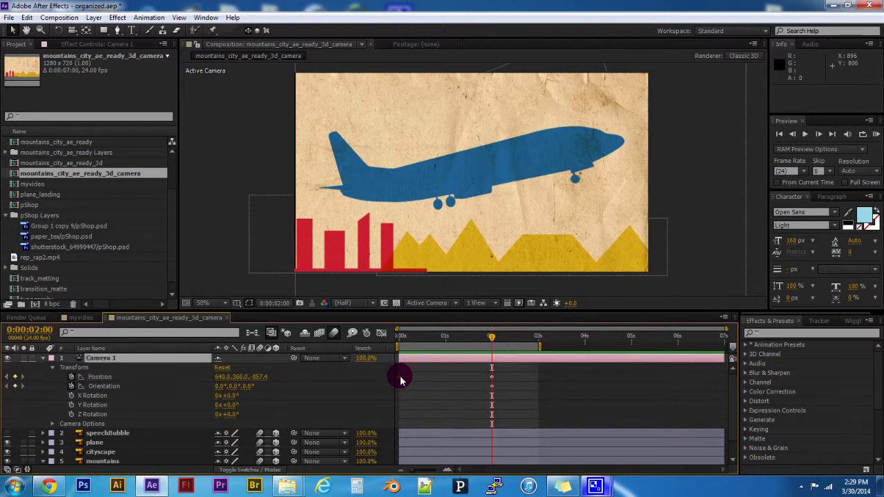
click(461, 231)
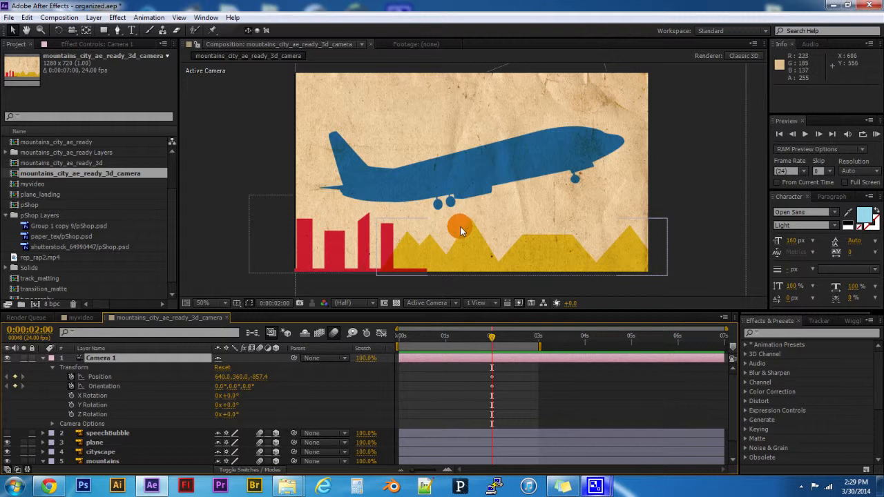
Keyframe Camera 1's Position at 0:00:00:00 with a Y value of 301 and a Z value of -329.4
click(103, 378)
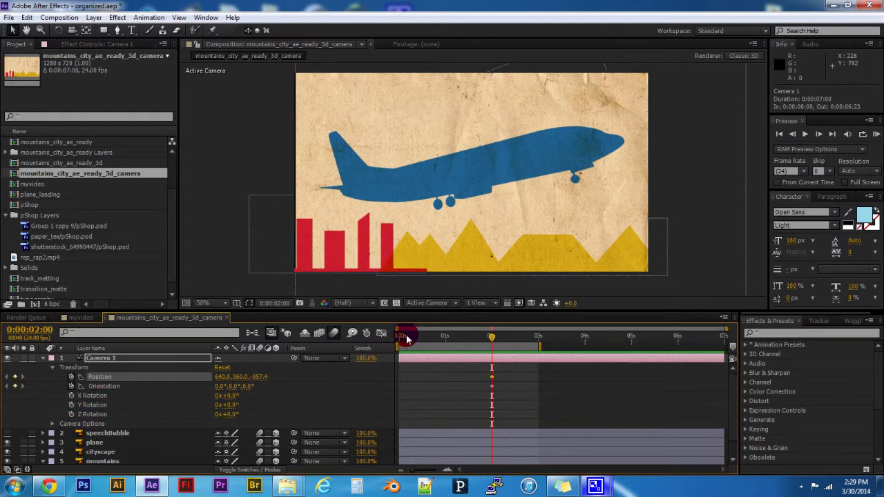
drag(261, 378, 429, 351)
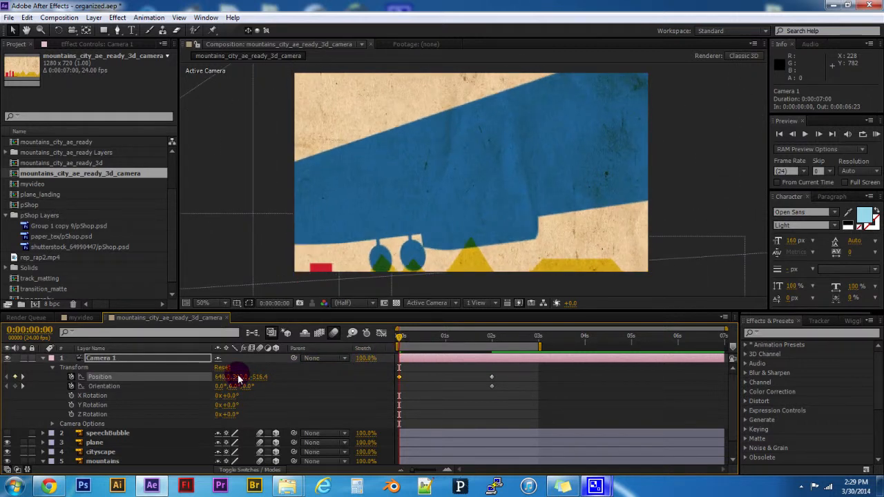
drag(240, 377, 348, 361)
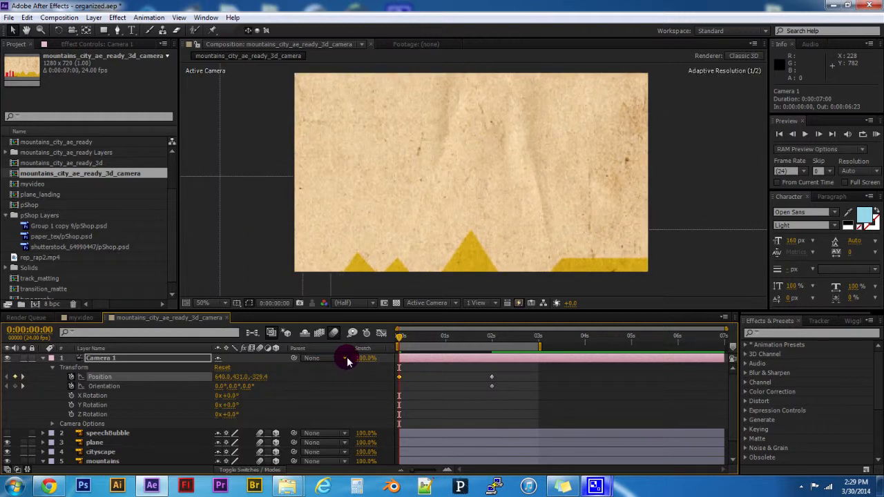
drag(240, 376, 178, 371)
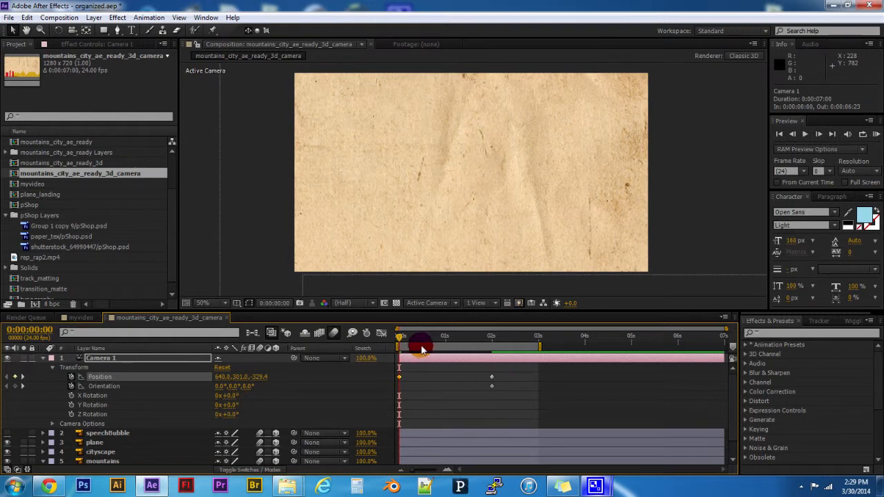
Play a RAM preview of the camera move and compare the frames at 0:00:00:00 and 0:00:02:00
drag(406, 337, 494, 338)
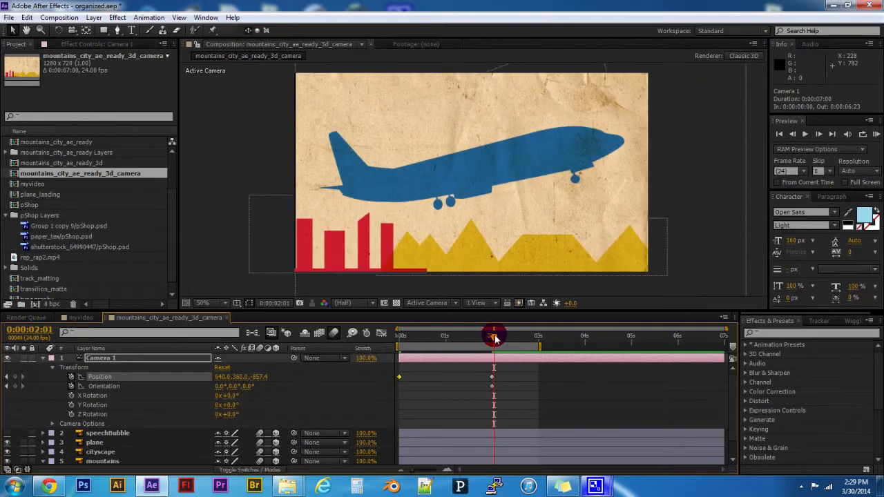
key(KP_0)
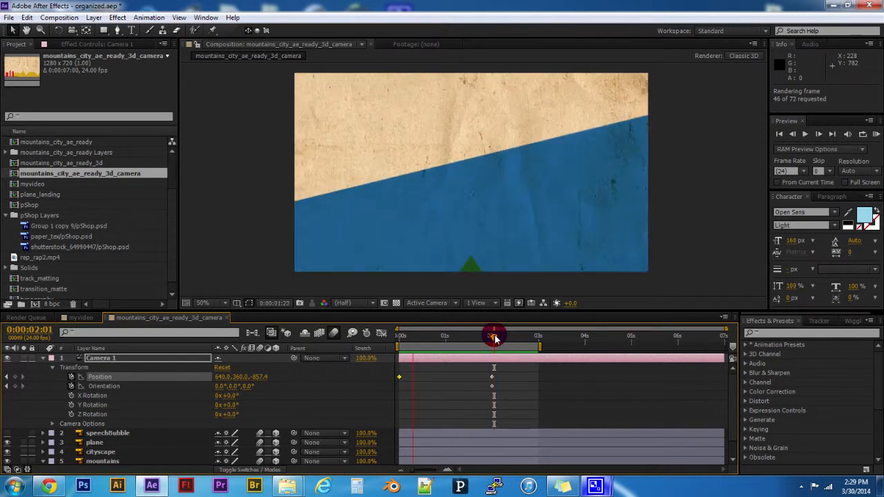
key(space)
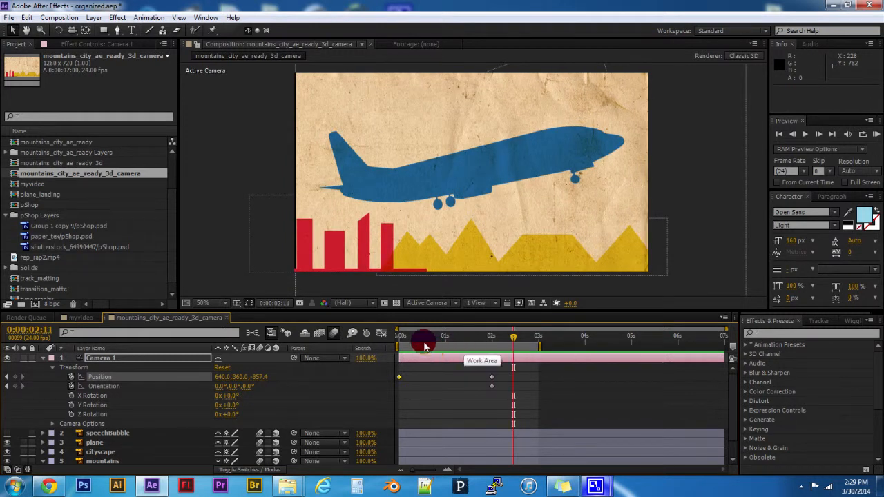
drag(414, 337, 398, 345)
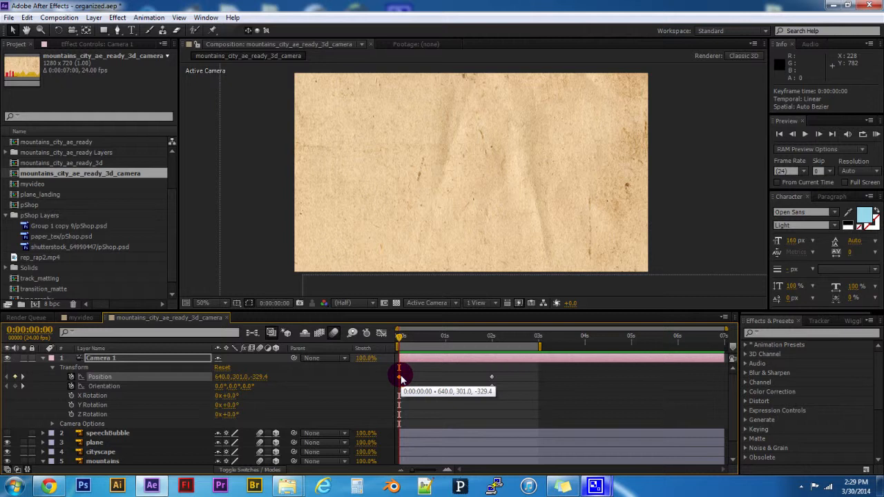
drag(437, 339, 499, 335)
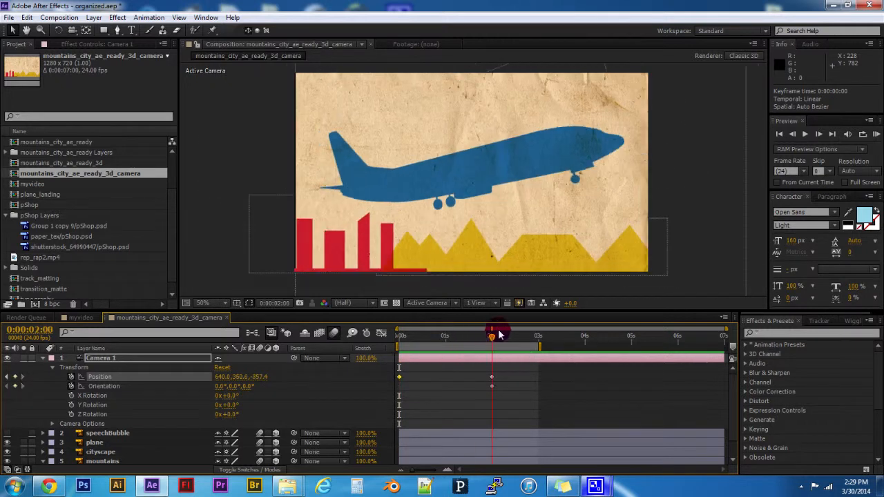
Delete Camera 1's Position keyframe at 0:00:00:00
click(406, 378)
click(399, 379)
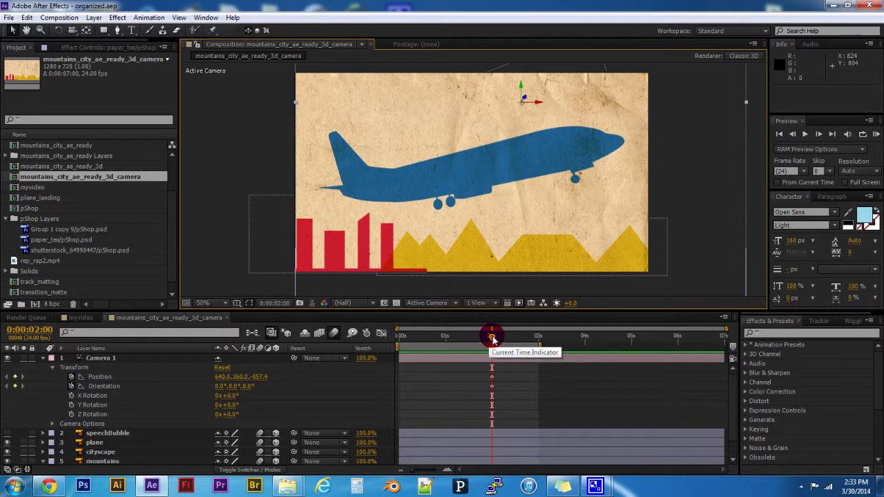
Move the current time to 0:00:00:00 and activate the Unified Camera tool
drag(492, 338, 383, 352)
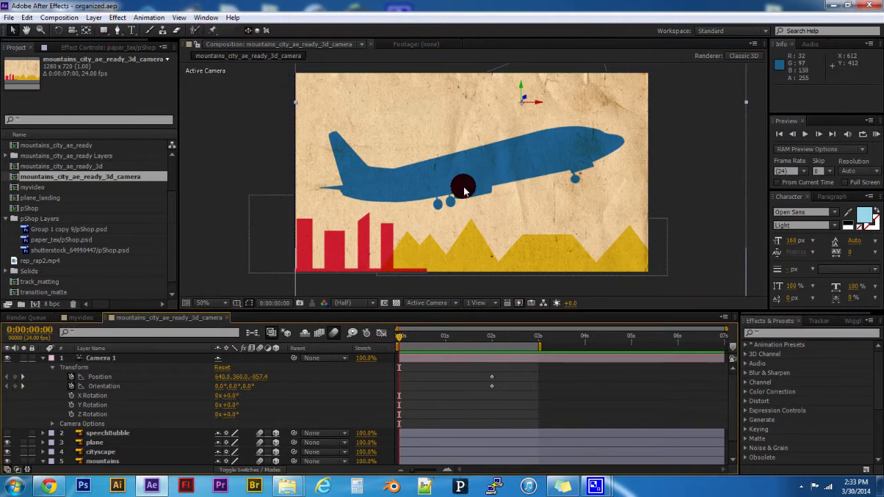
click(70, 33)
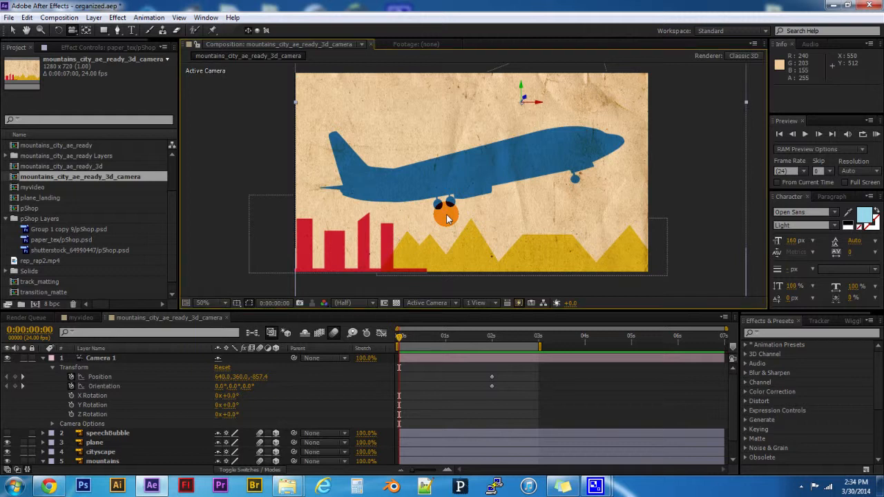
Try moving and rotating Camera 1 freely to Position about 668, 460, -1269 and Orientation about 7.5°, 355°, 0.7° at 0:00:00:00
mouse_move(447, 218)
mouse_down()
mouse_move(445, 182)
mouse_move(445, 231)
mouse_move(432, 192)
mouse_move(441, 190)
mouse_move(439, 242)
mouse_move(438, 230)
mouse_up()
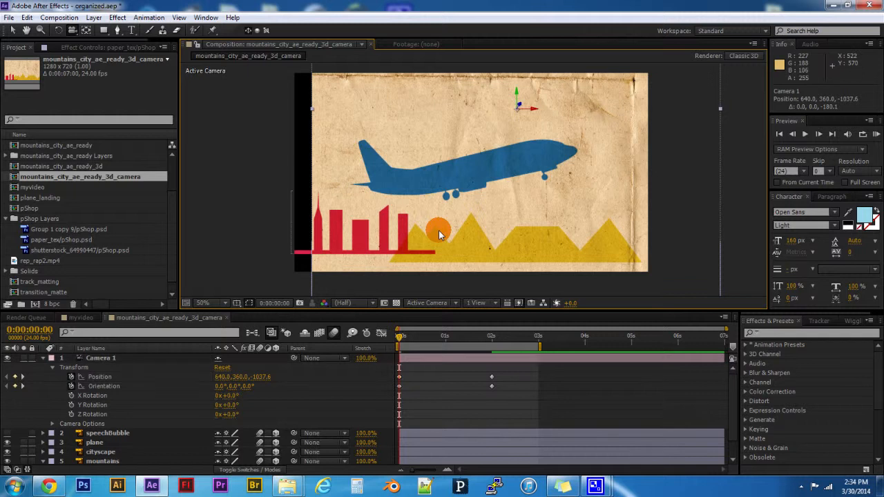
drag(438, 230, 291, 420)
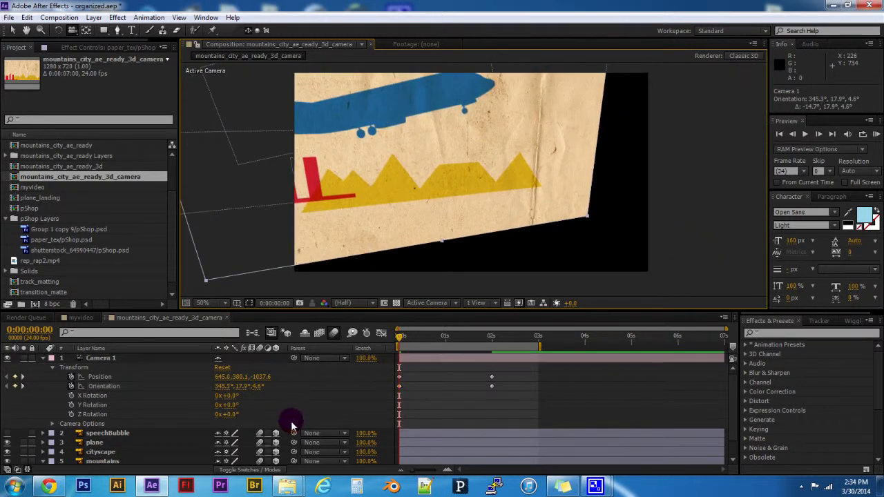
drag(398, 165, 424, 230)
drag(424, 261, 401, 150)
drag(400, 337, 365, 370)
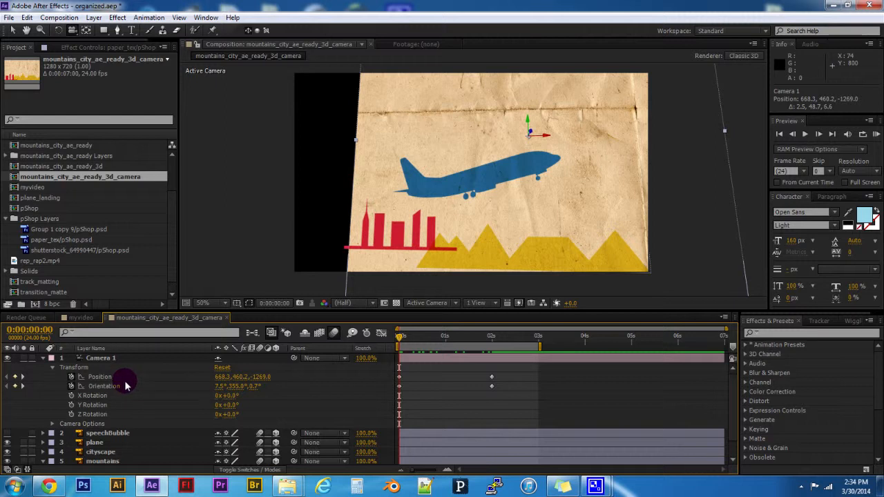
Undo the free camera moves and rotations made at 0:00:00:00, back to the original camera position
key(ctrl+z)
key(ctrl+z)
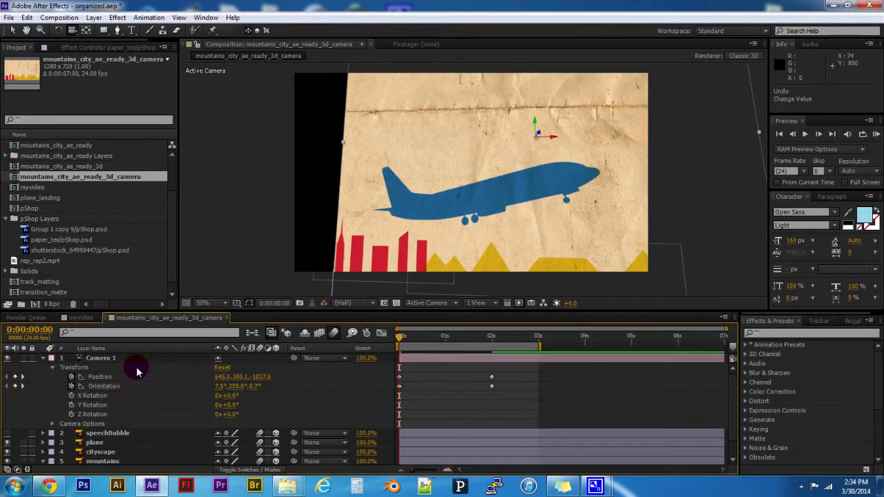
key(ctrl+z)
key(ctrl+z)
key(ctrl+z)
key(ctrl+z)
key(ctrl+z)
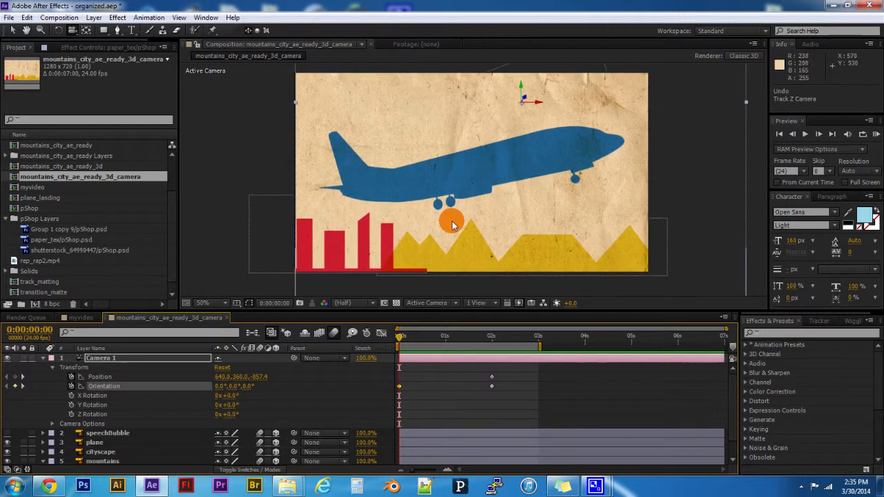
Move Camera 1 close to the plane's rear wheels at 0:00:00:00, with Position about 563, 432, -389.5 and Orientation about 1°, 15.5°, 359.7°
drag(451, 222, 506, 155)
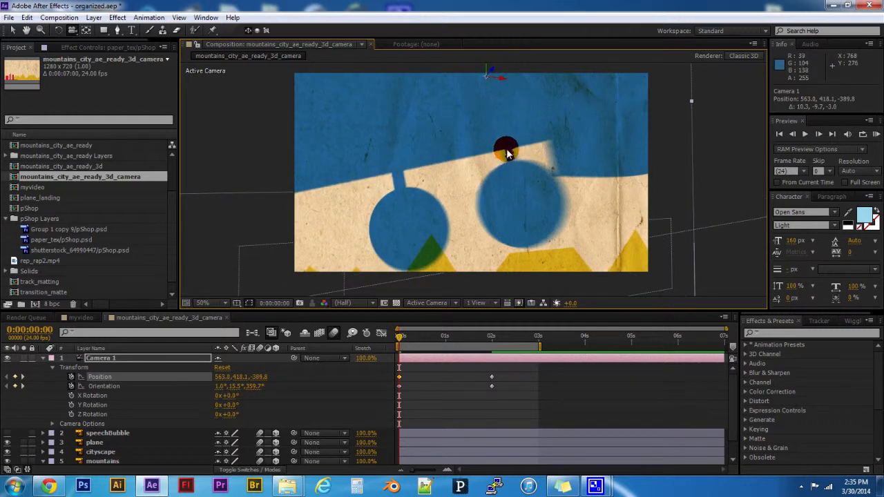
mouse_move(509, 151)
mouse_down()
mouse_move(509, 140)
mouse_move(509, 147)
mouse_up()
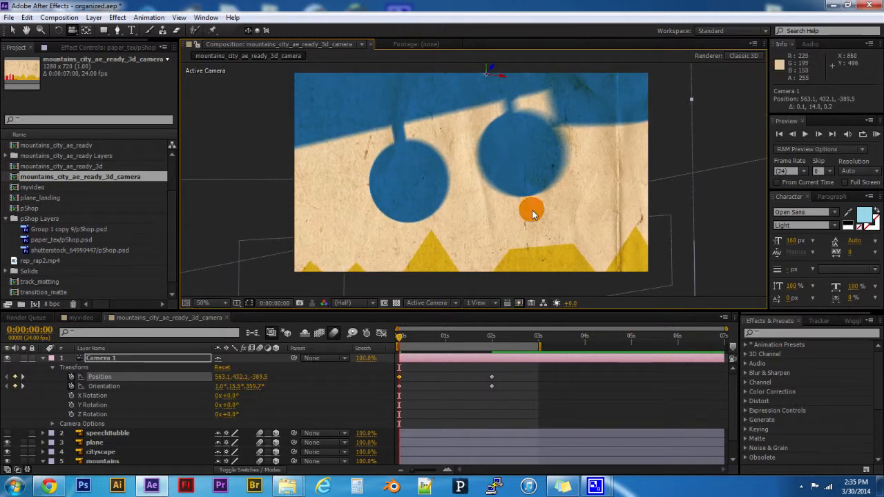
Play a RAM preview of the camera move from the start of the composition and return to 0:00:02:00
drag(401, 339, 492, 359)
click(452, 191)
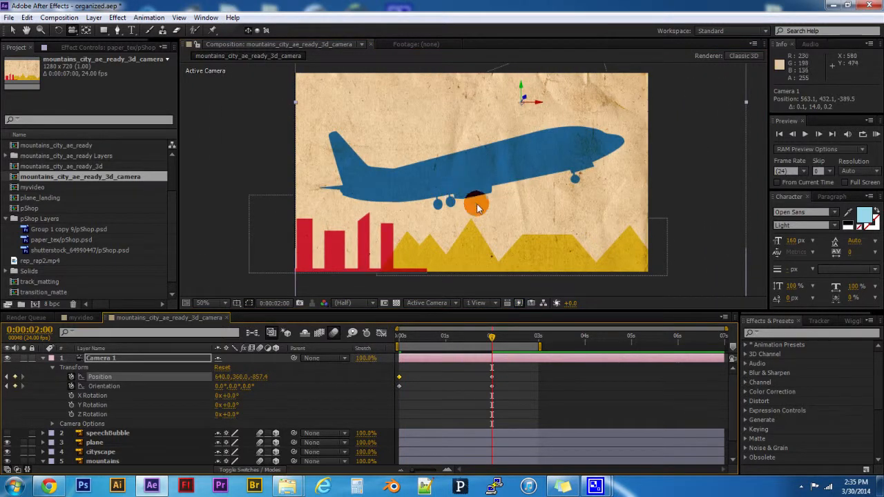
drag(491, 337, 384, 368)
key(KP_0)
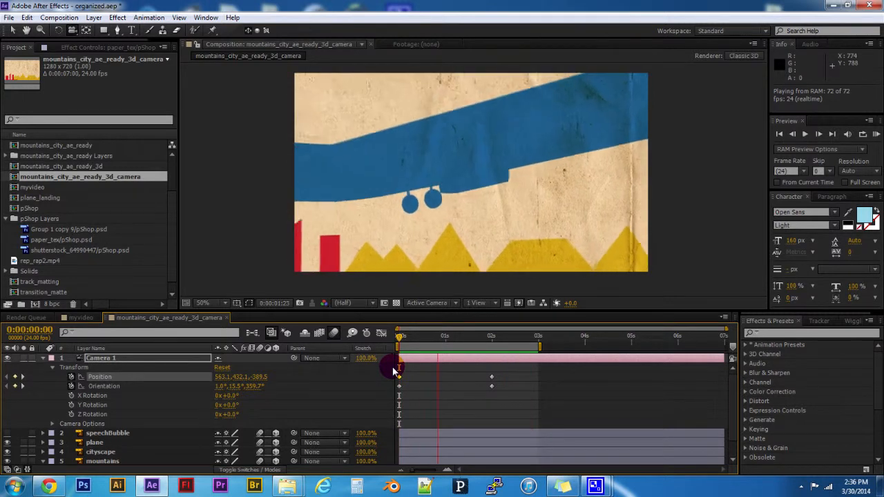
key(space)
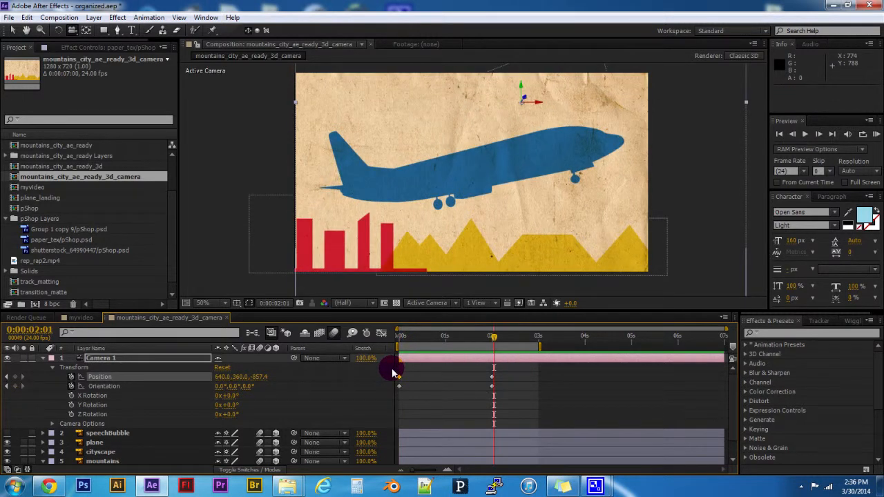
click(493, 337)
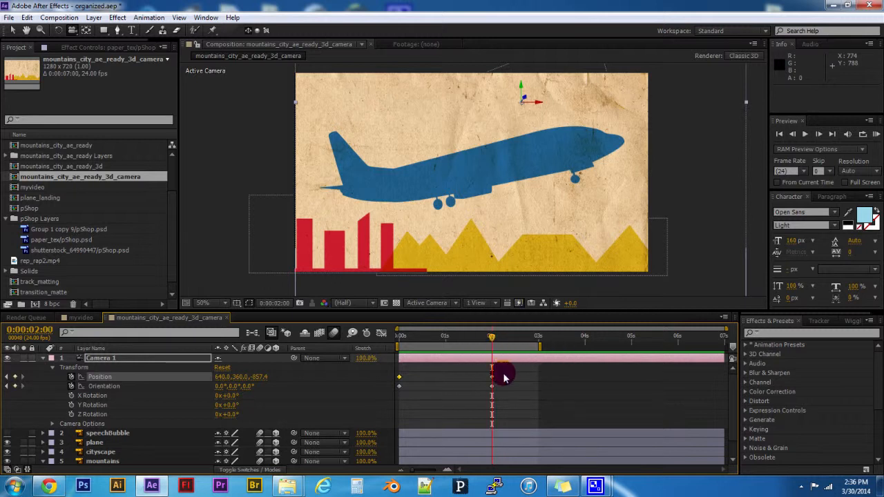